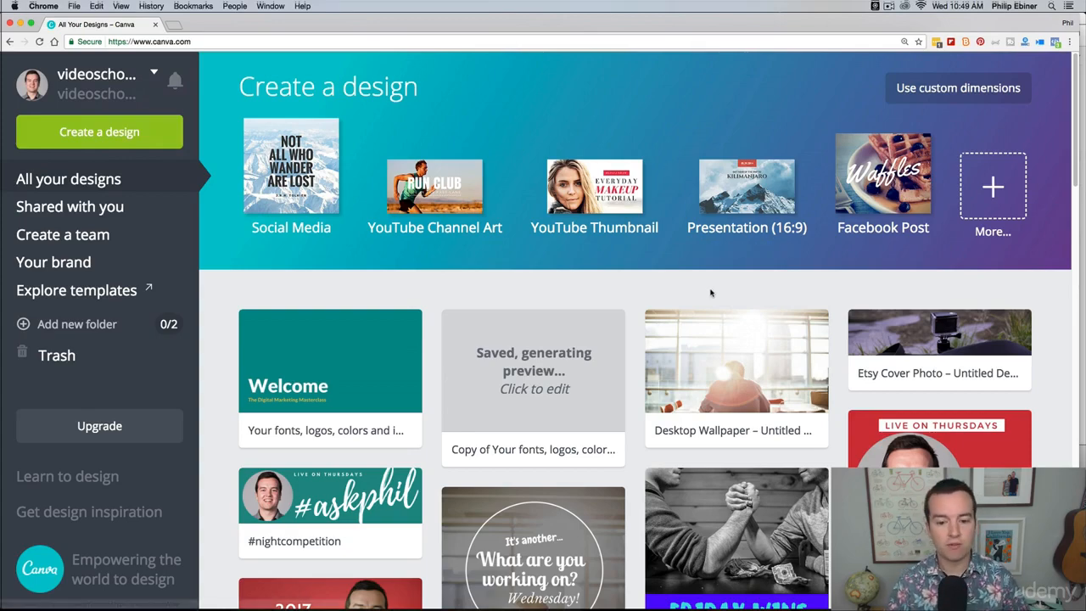
# Step: Browse the full list of design types and create a new YouTube Thumbnail design
pyautogui.scroll(-5, 713, 291)
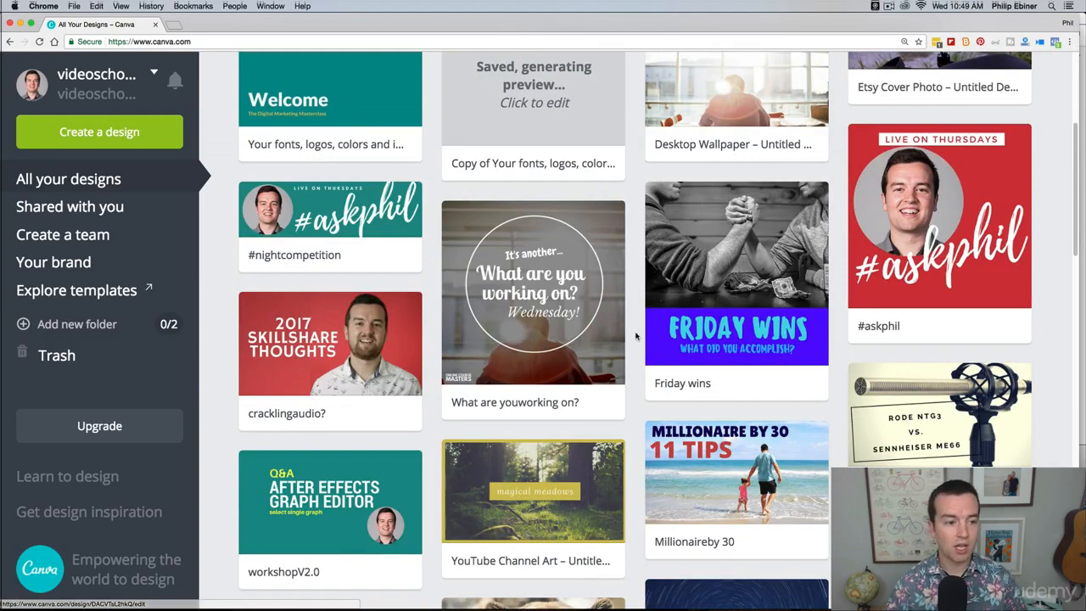
pyautogui.scroll(5, 636, 336)
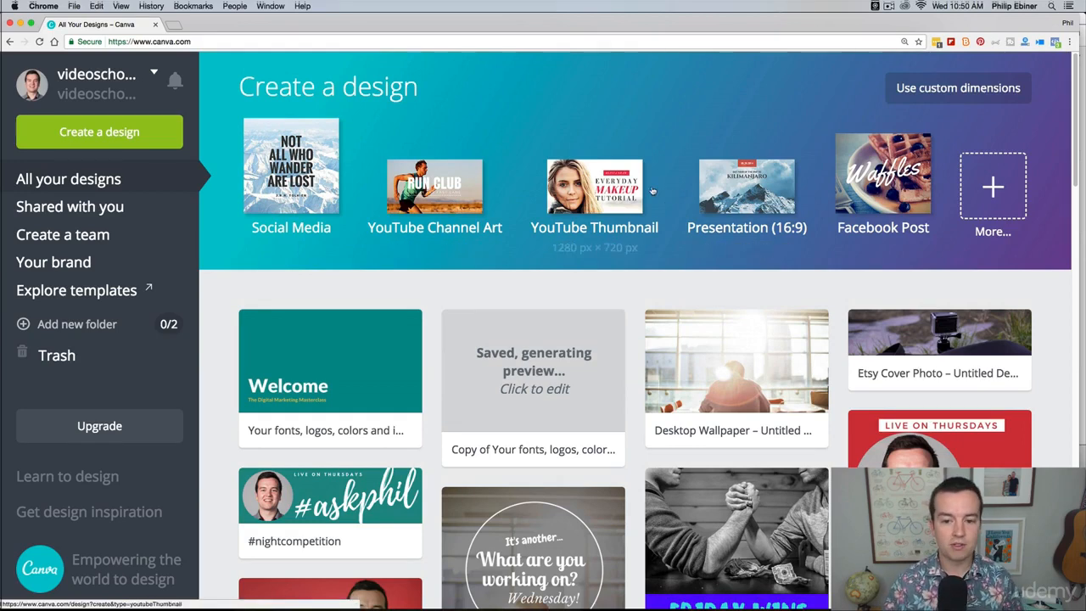
pyautogui.click(988, 194)
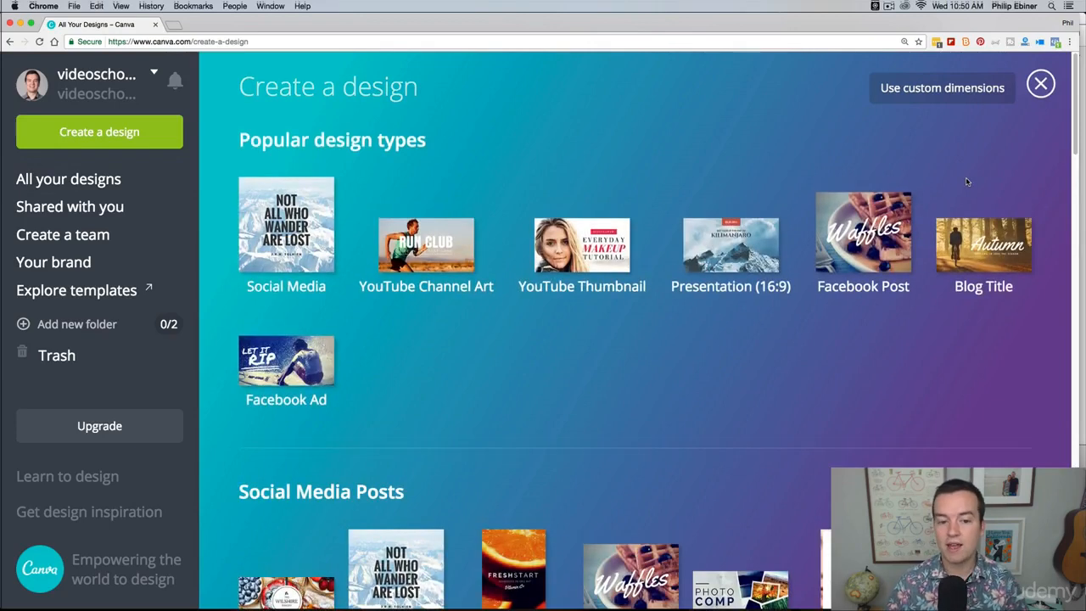
pyautogui.scroll(-5, 962, 238)
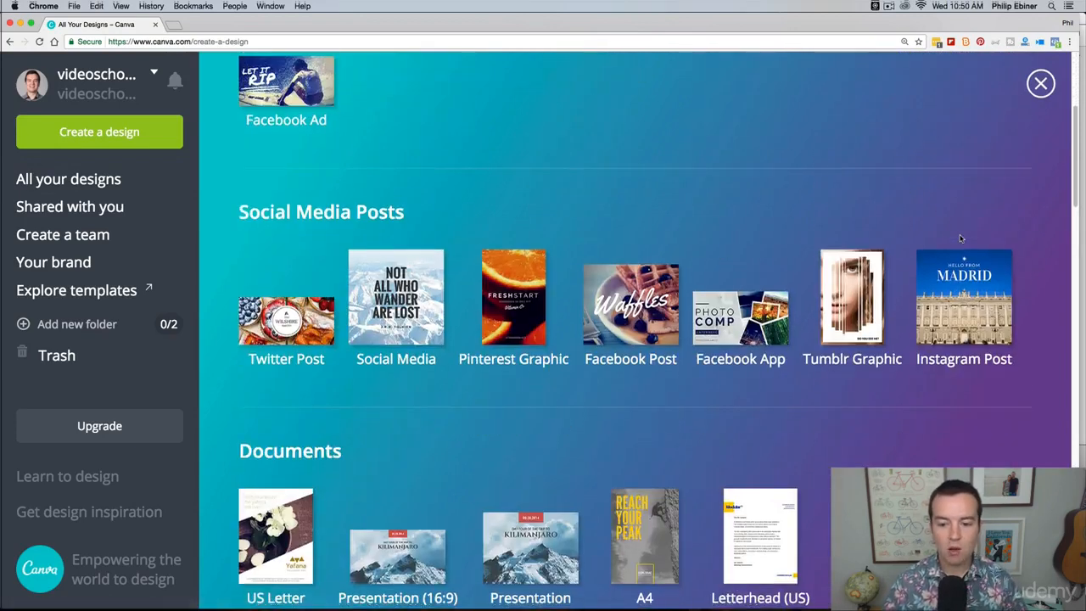
pyautogui.scroll(-3, 960, 238)
pyautogui.scroll(-2, 967, 234)
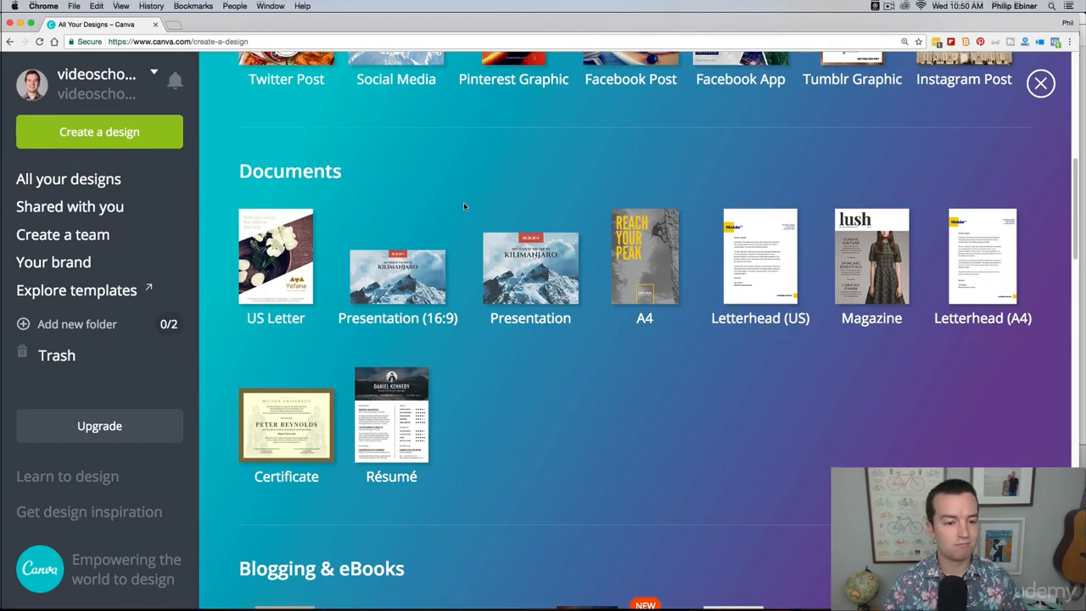
pyautogui.scroll(-2, 464, 204)
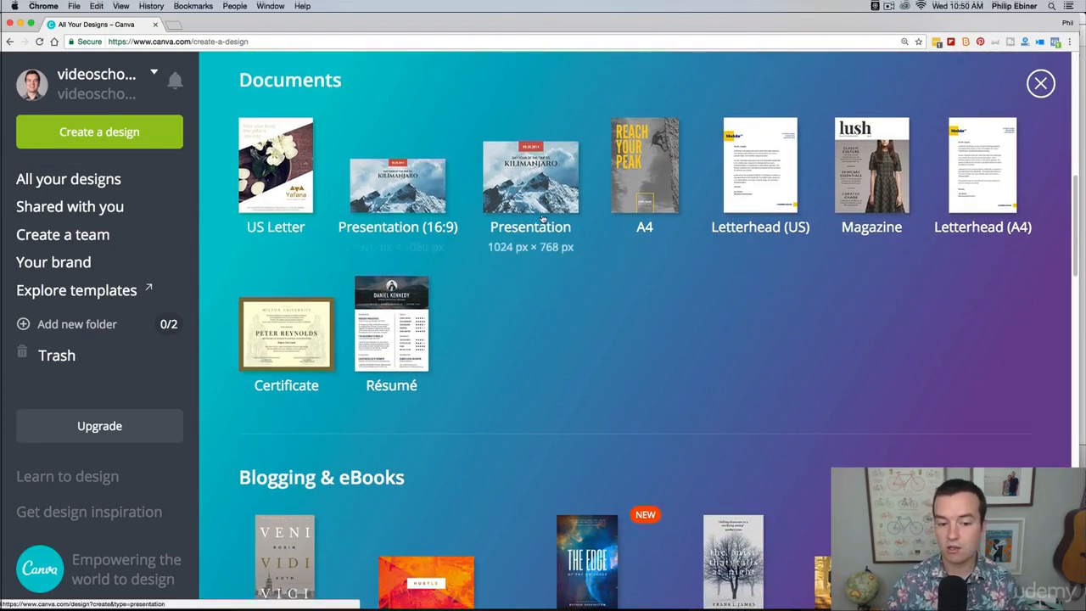
pyautogui.scroll(-10, 542, 219)
pyautogui.scroll(-5, 521, 268)
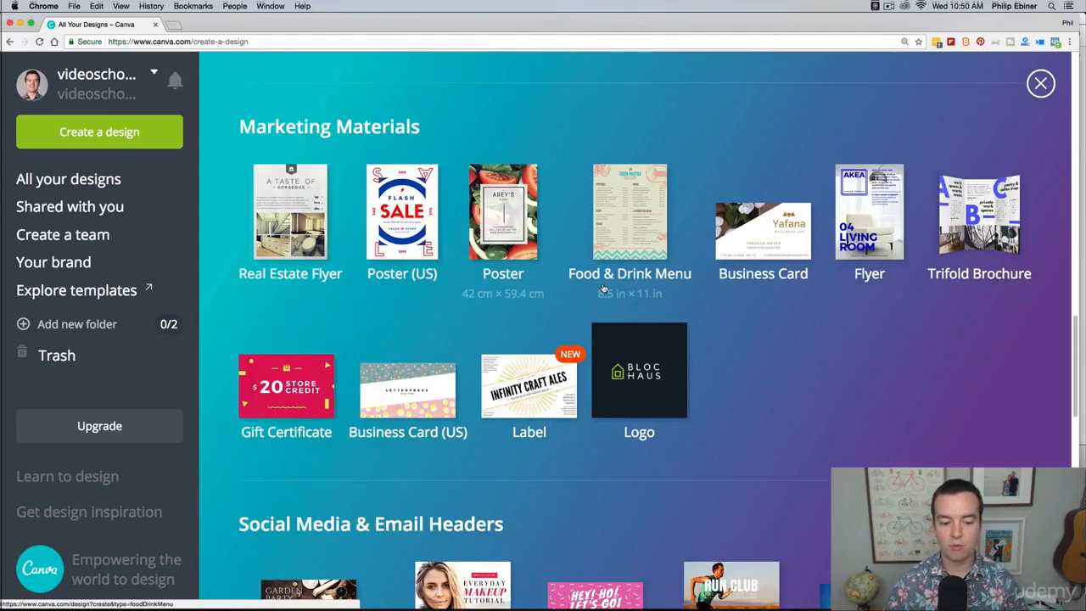
pyautogui.scroll(-6, 602, 289)
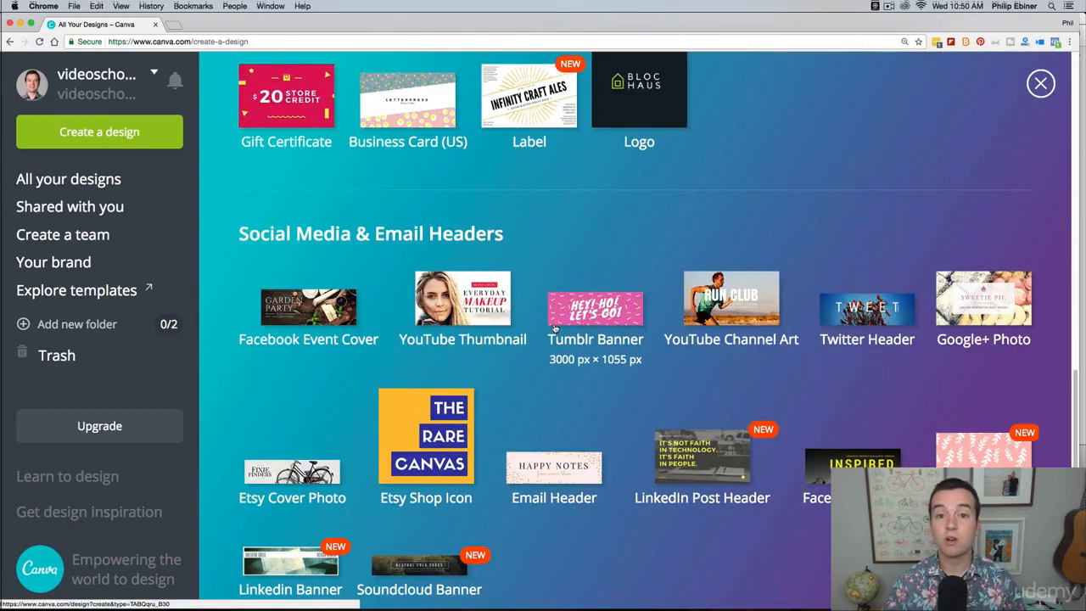
pyautogui.scroll(-1, 613, 313)
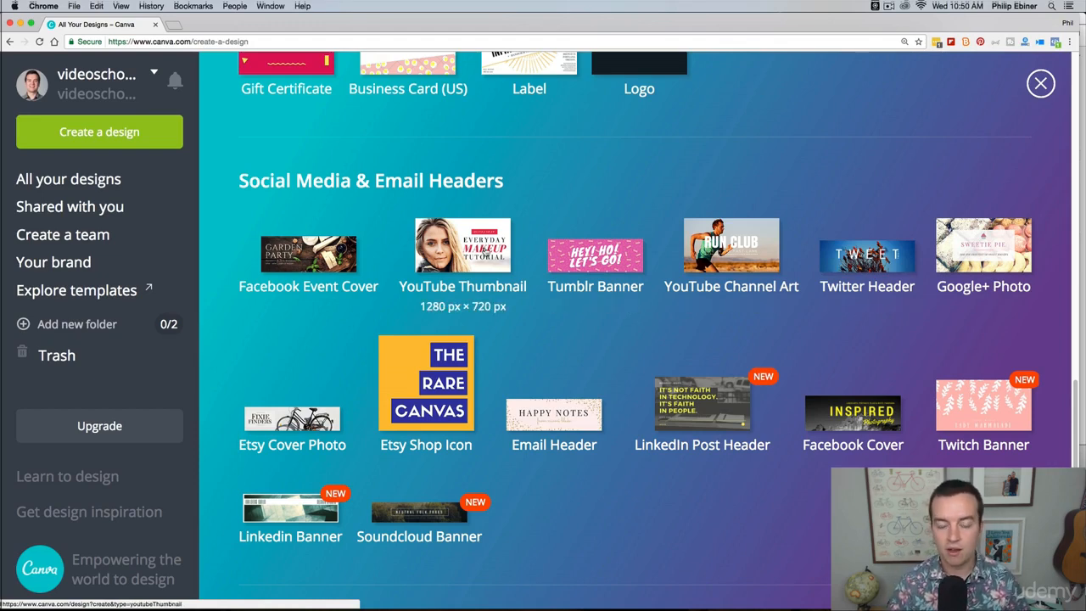
pyautogui.click(481, 261)
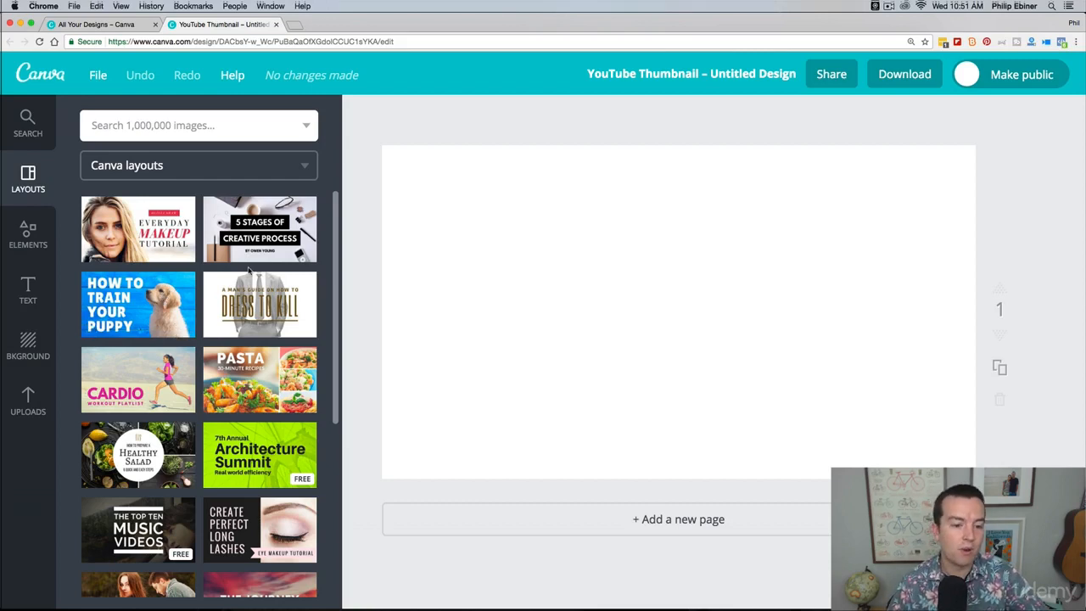
# Step: Apply the free "Summer Party" layout with the oranges photo to the blank thumbnail
pyautogui.scroll(-5, 248, 269)
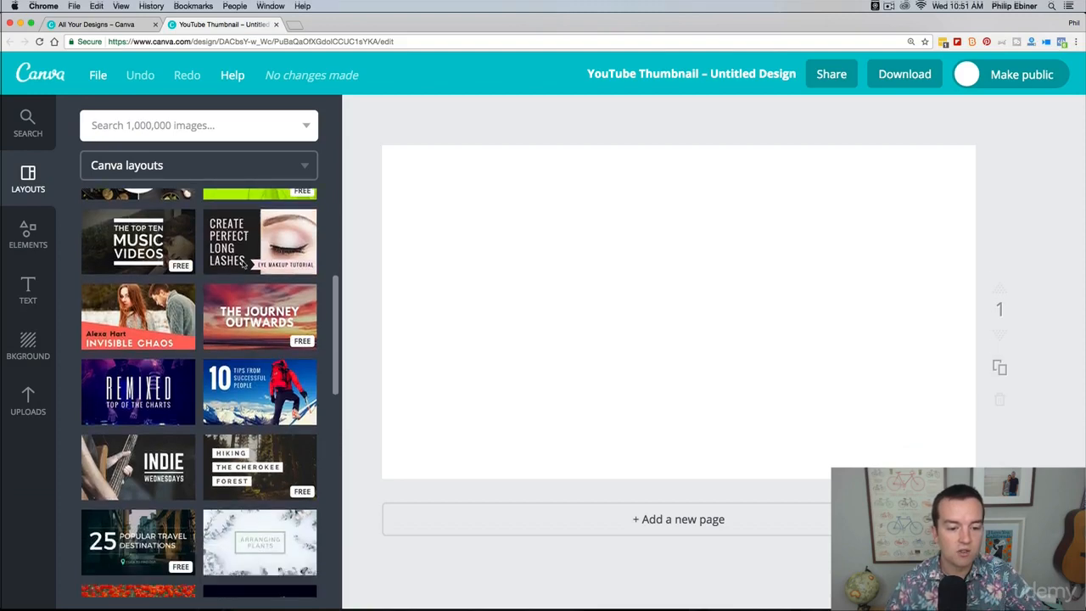
pyautogui.scroll(-3, 243, 265)
pyautogui.scroll(-2, 262, 281)
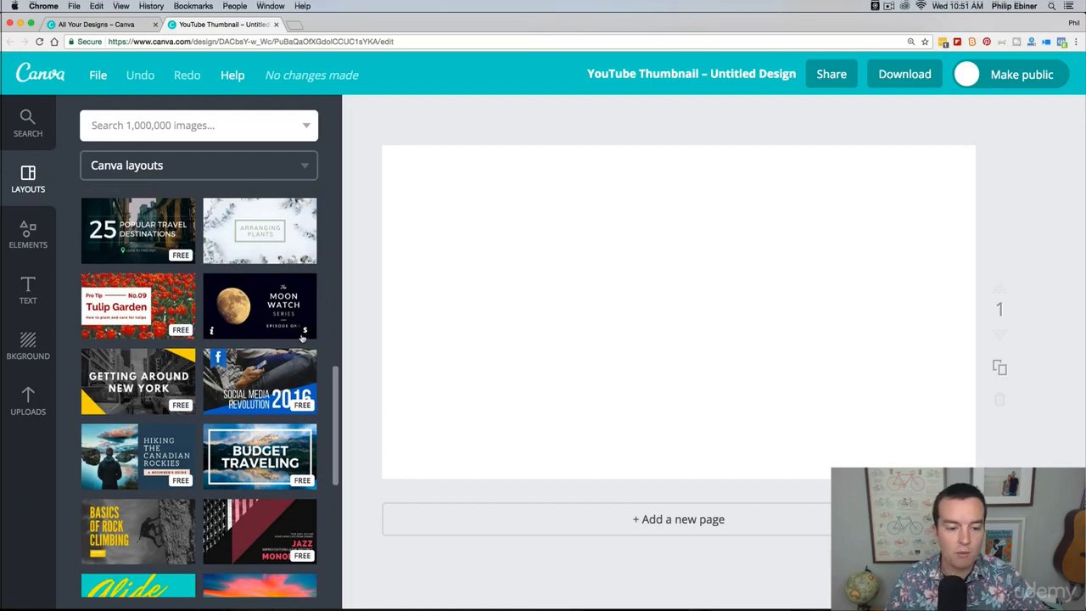
pyautogui.scroll(-4, 280, 356)
pyautogui.scroll(-3, 259, 362)
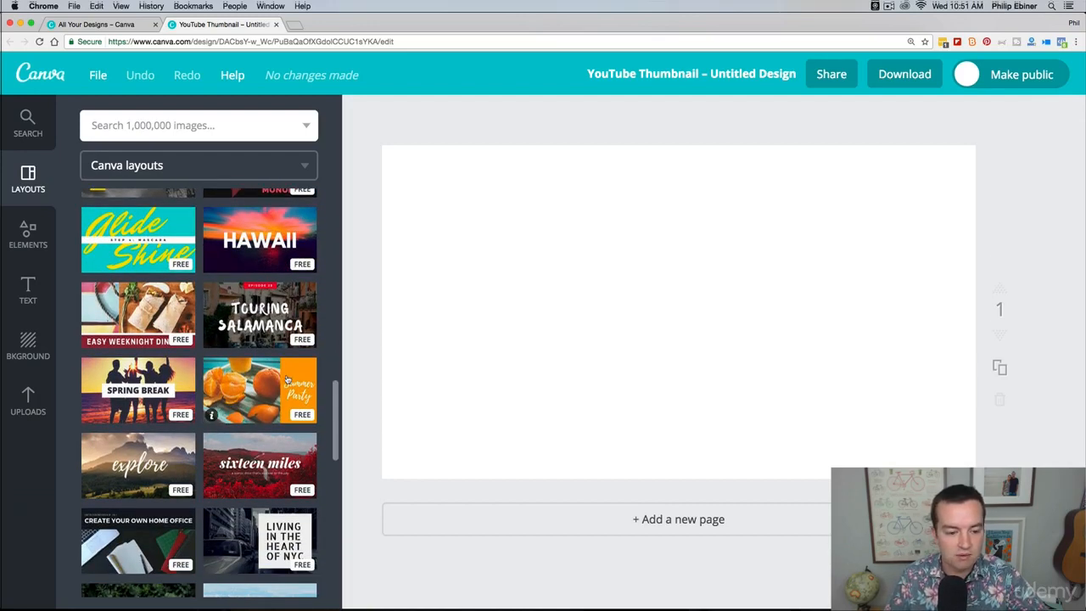
pyautogui.click(288, 380)
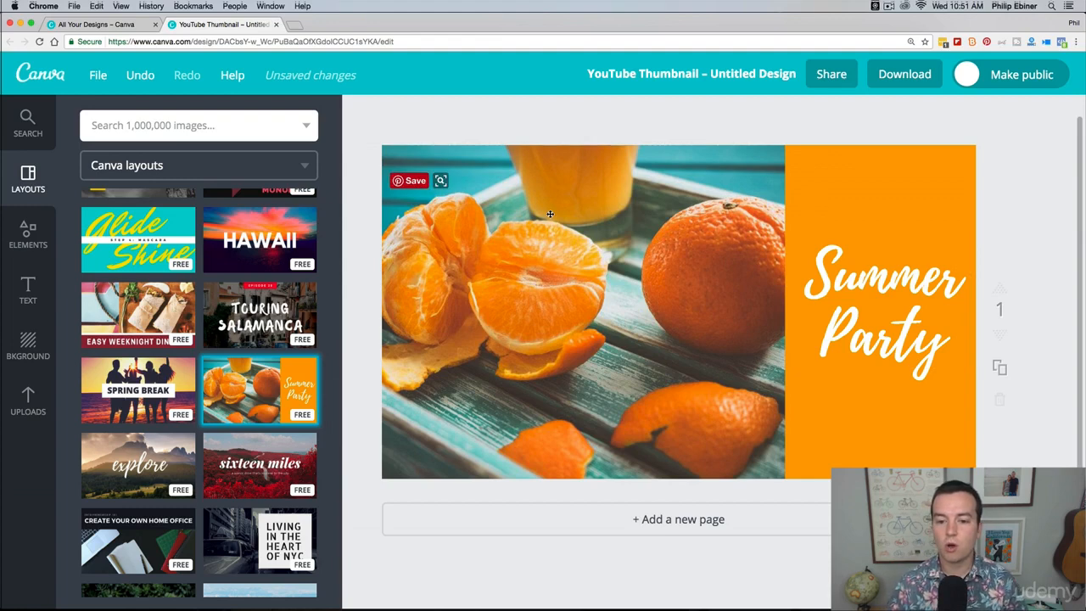
# Step: Select the oranges photo, the orange block and the title in turn to examine the layout's separate elements
pyautogui.click(697, 270)
pyautogui.click(835, 202)
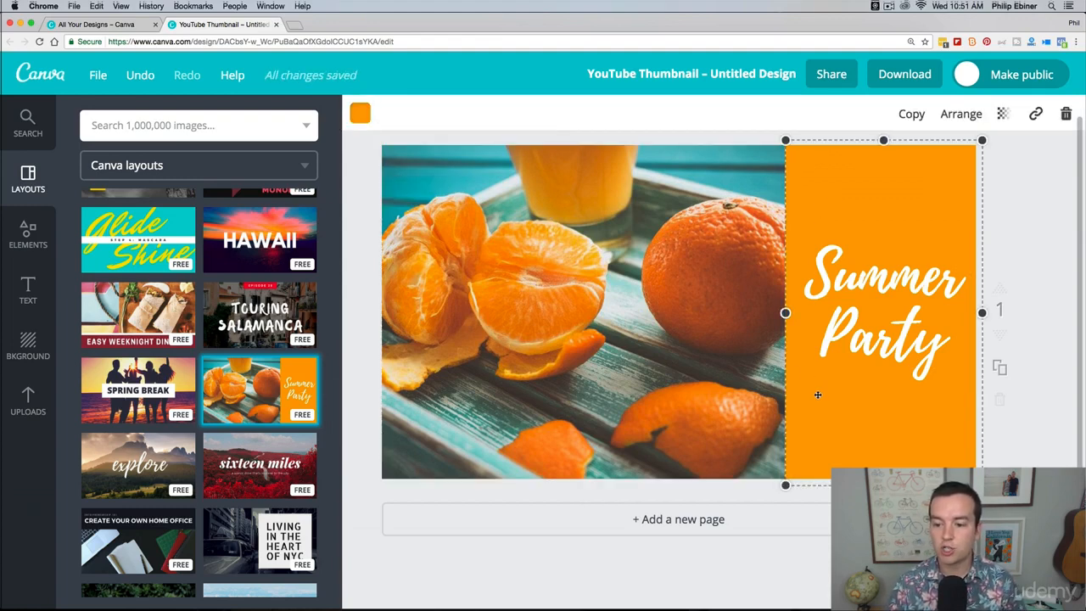
pyautogui.click(565, 300)
pyautogui.click(839, 264)
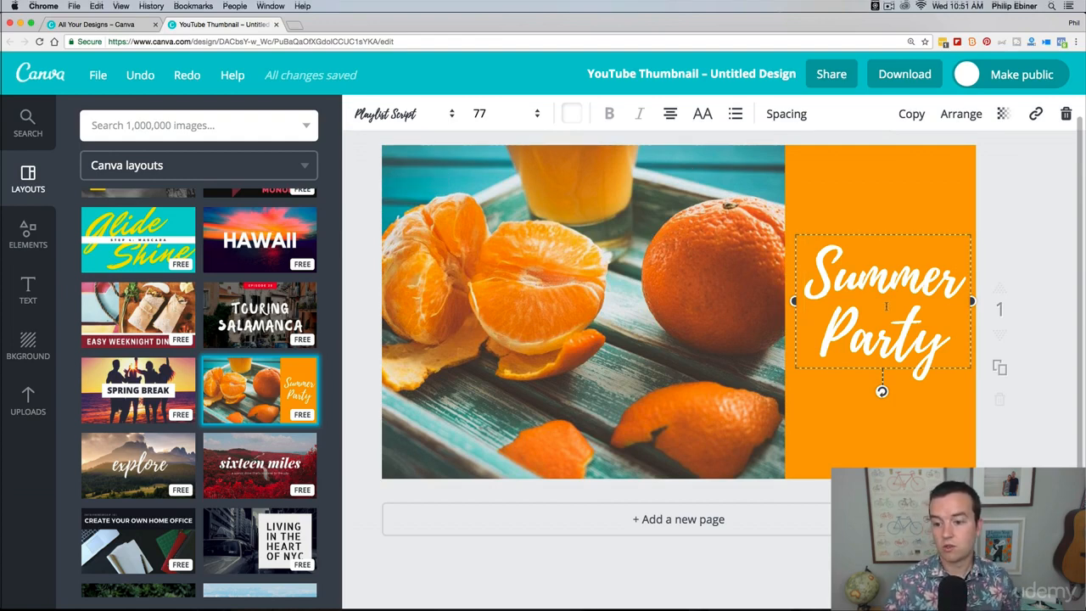
pyautogui.click(714, 242)
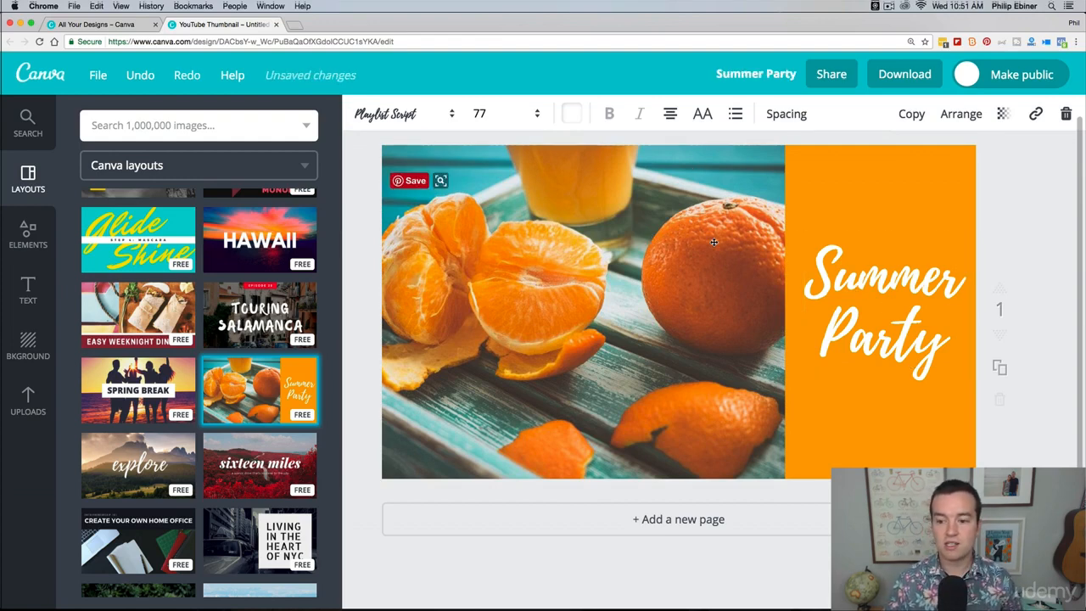
# Step: Replace the "Summer Party" title text with "Video School Online"
pyautogui.click(863, 275)
pyautogui.click(861, 303)
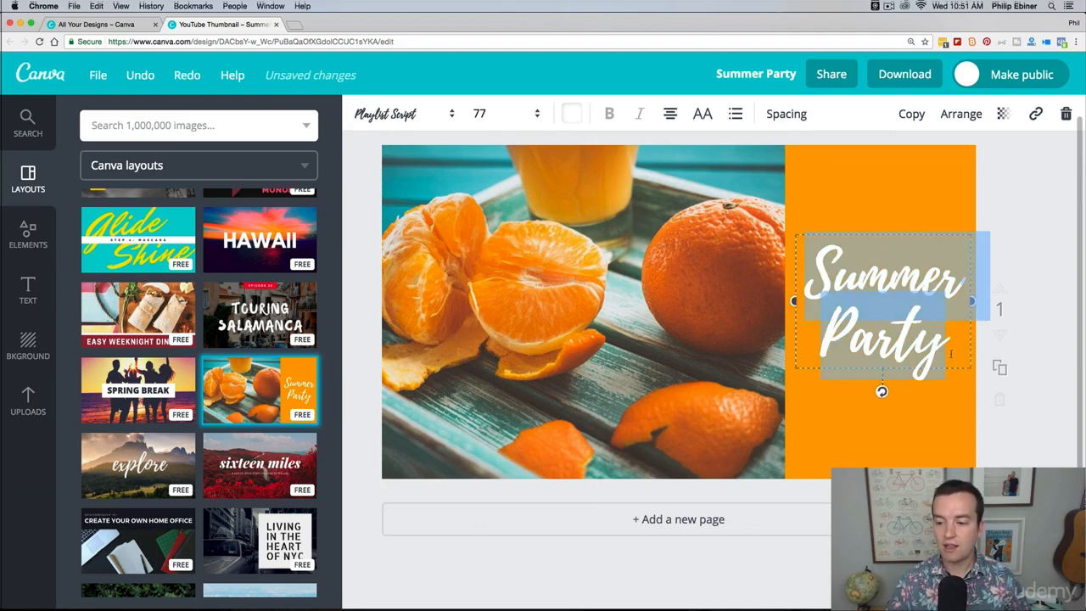
pyautogui.write('Video ')
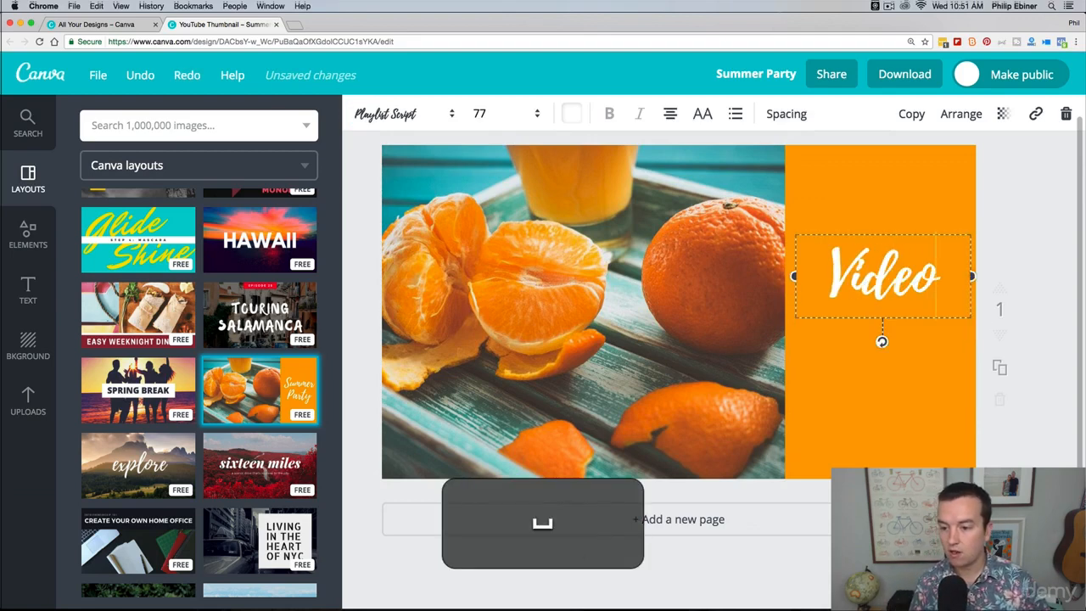
pyautogui.write('School Onlin')
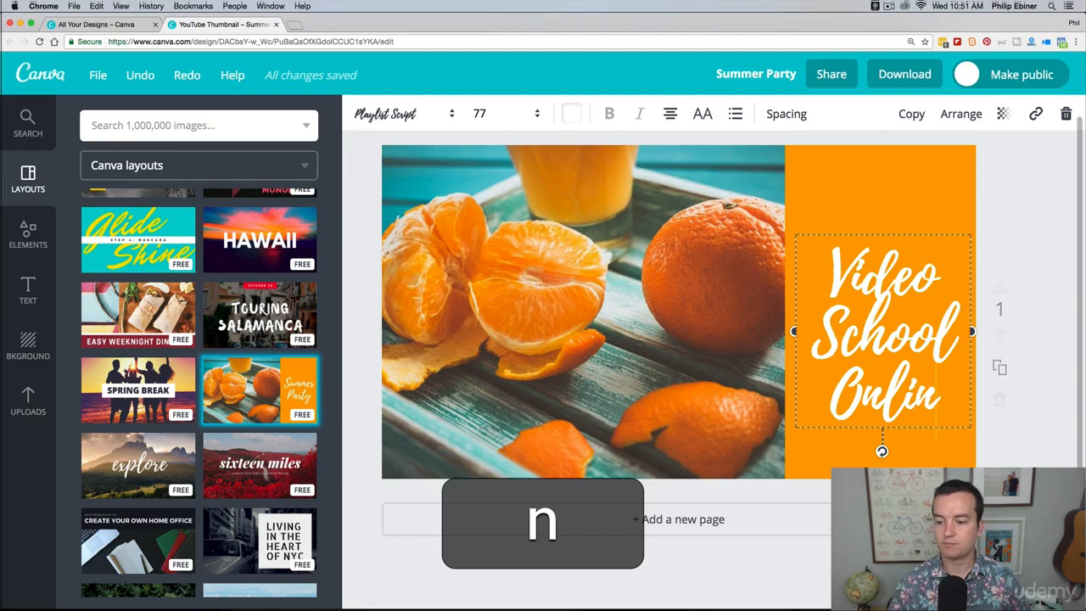
pyautogui.write('e')
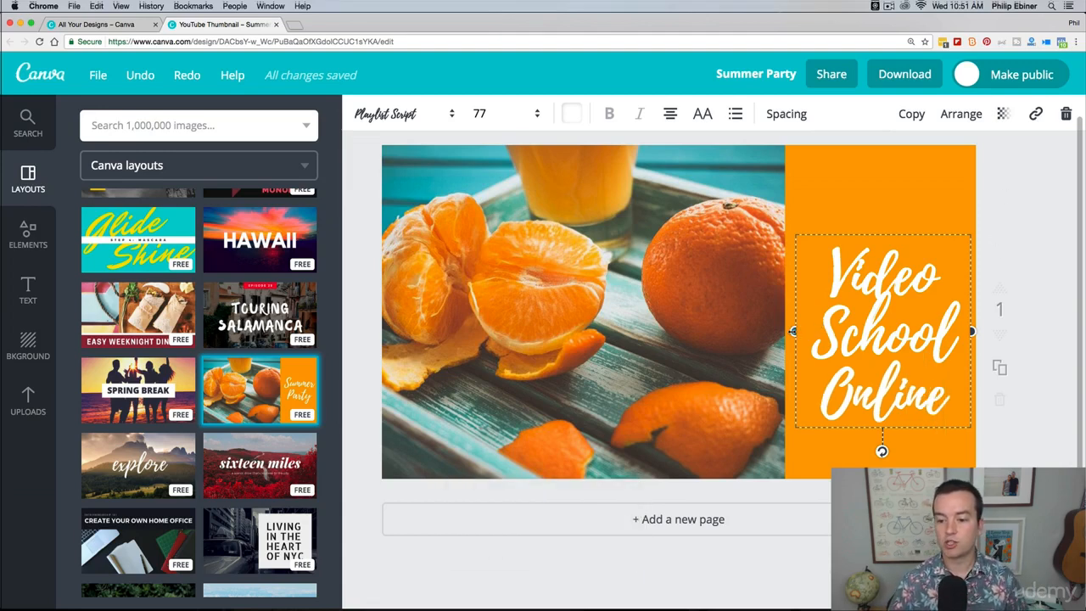
# Step: Widen the title's text box until the words fit on one line and move it to the upper part of the thumbnail
pyautogui.moveTo(794, 331); pyautogui.dragTo(553, 330)
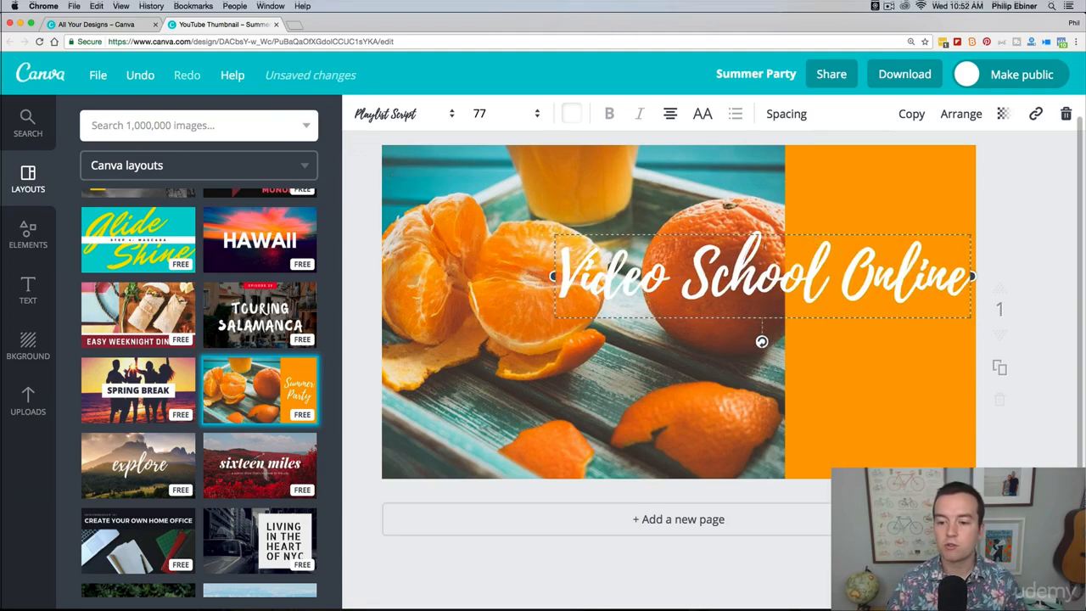
pyautogui.moveTo(769, 230); pyautogui.dragTo(763, 163)
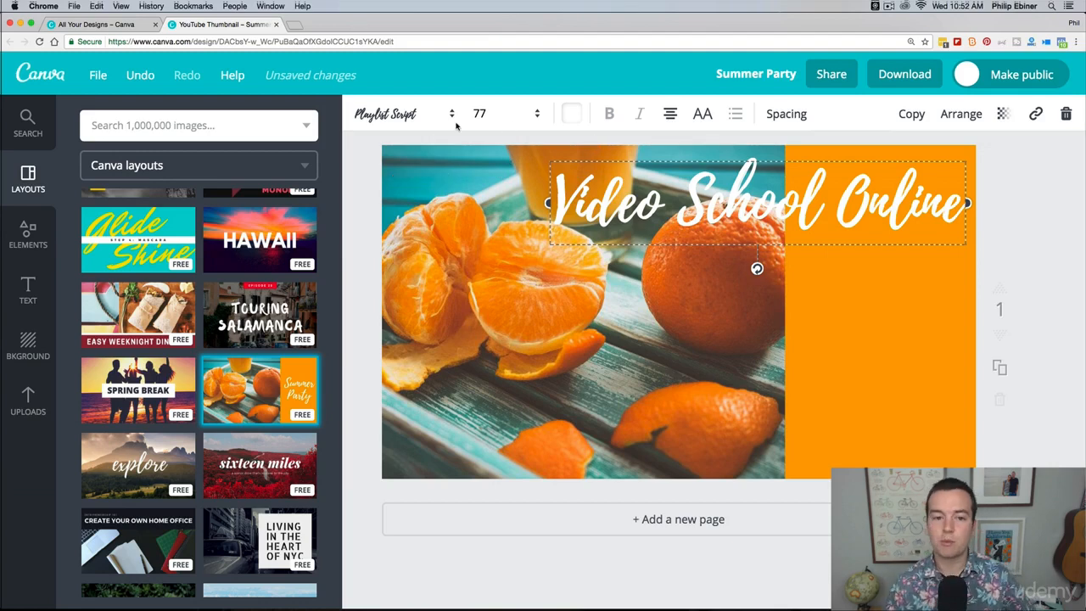
# Step: Set the title's font size to 56, keeping the Playlist Script font
pyautogui.click(429, 116)
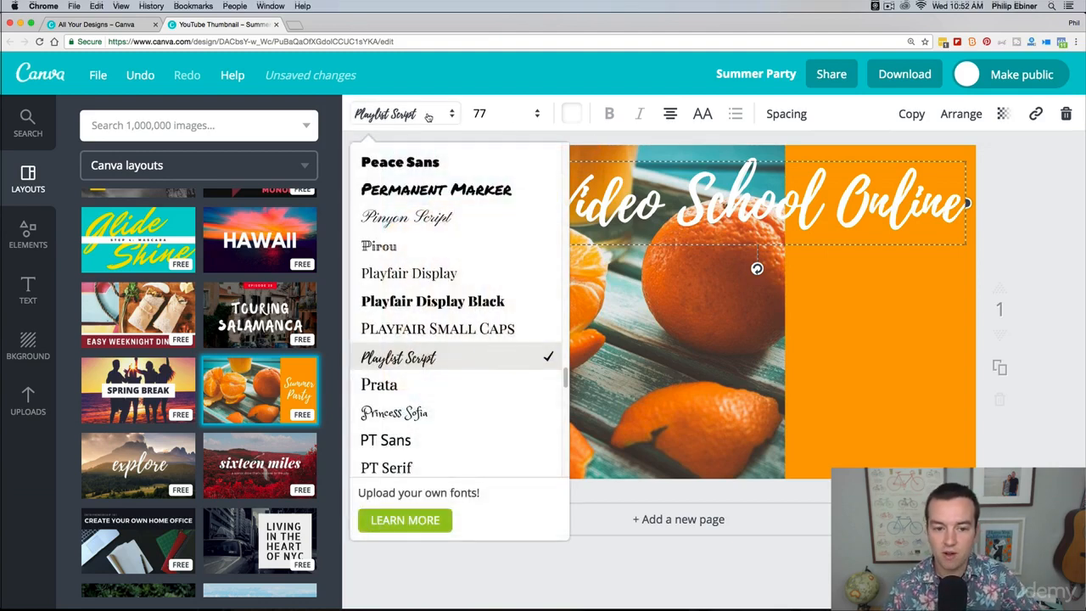
pyautogui.click(428, 116)
pyautogui.click(534, 115)
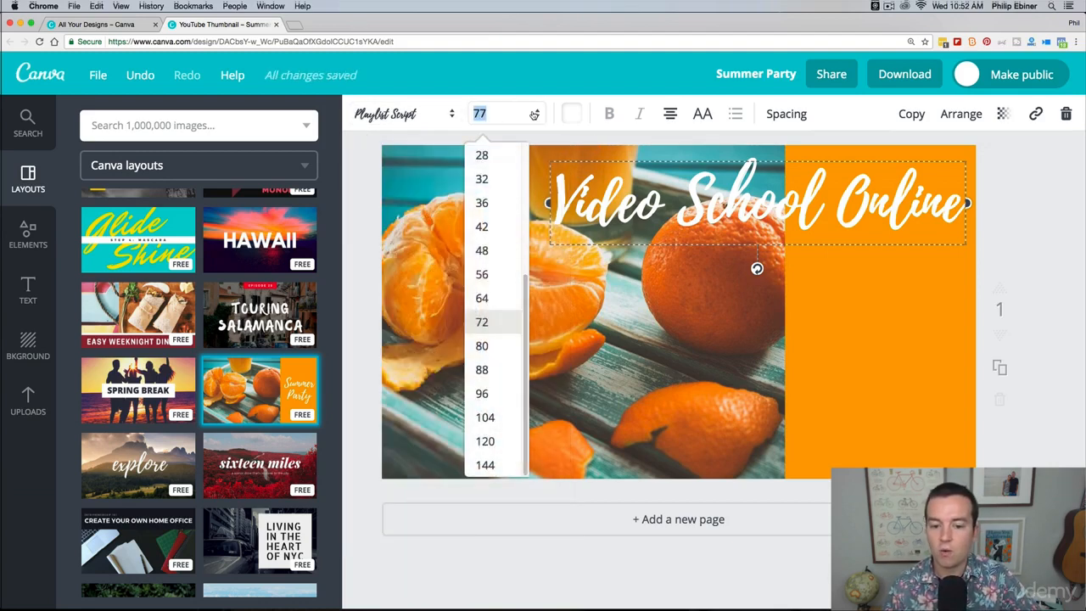
pyautogui.click(481, 274)
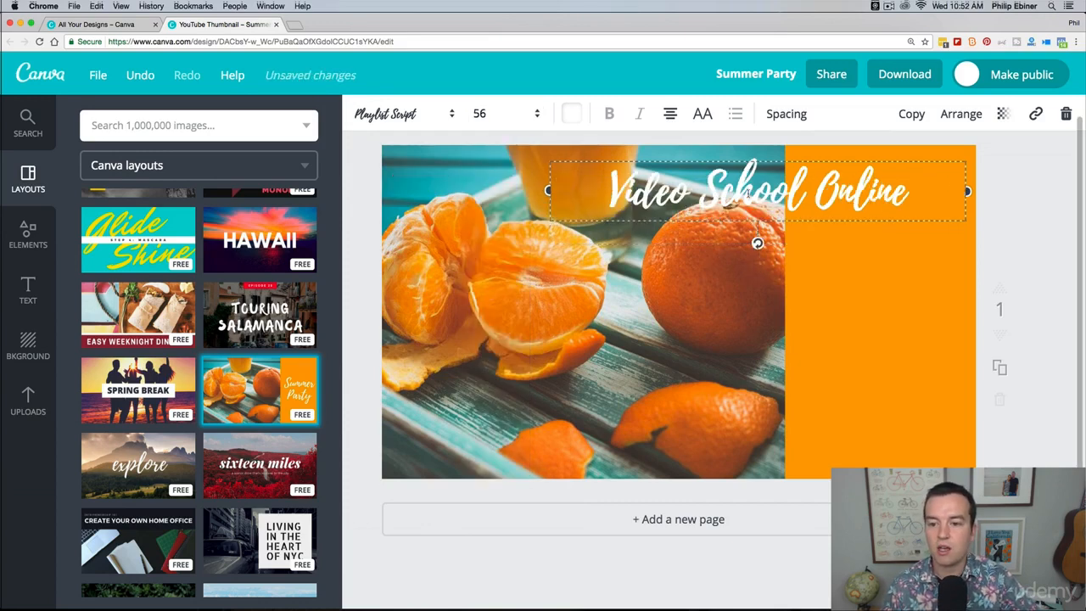
pyautogui.click(750, 194)
pyautogui.moveTo(626, 188); pyautogui.dragTo(906, 184)
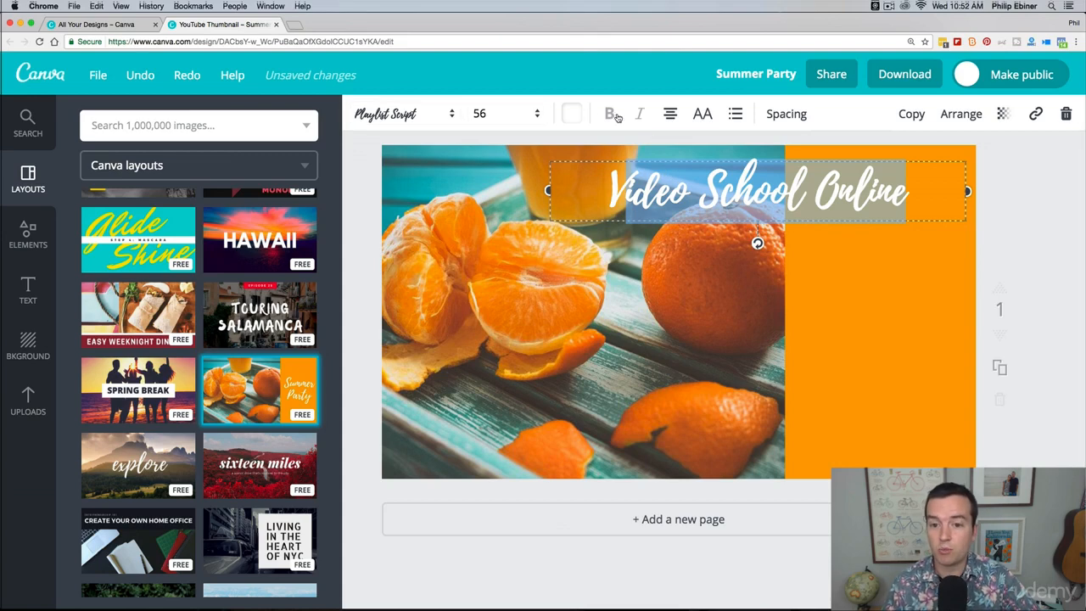
# Step: Reshape the orange block into a wide banner along the thumbnail's upper right and centre the title on it
pyautogui.click(885, 303)
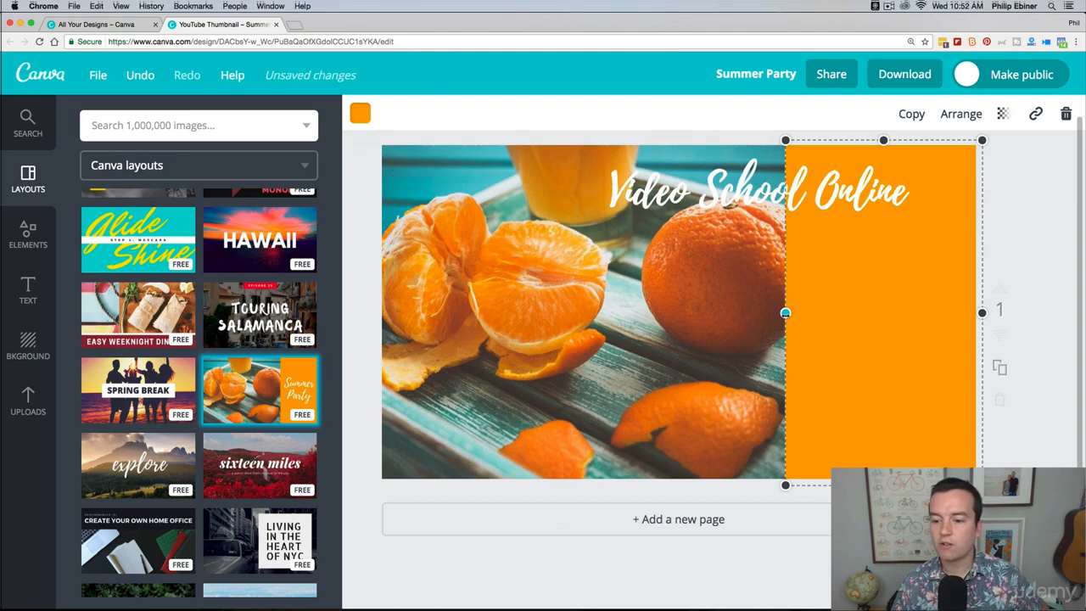
pyautogui.moveTo(785, 313); pyautogui.dragTo(633, 313)
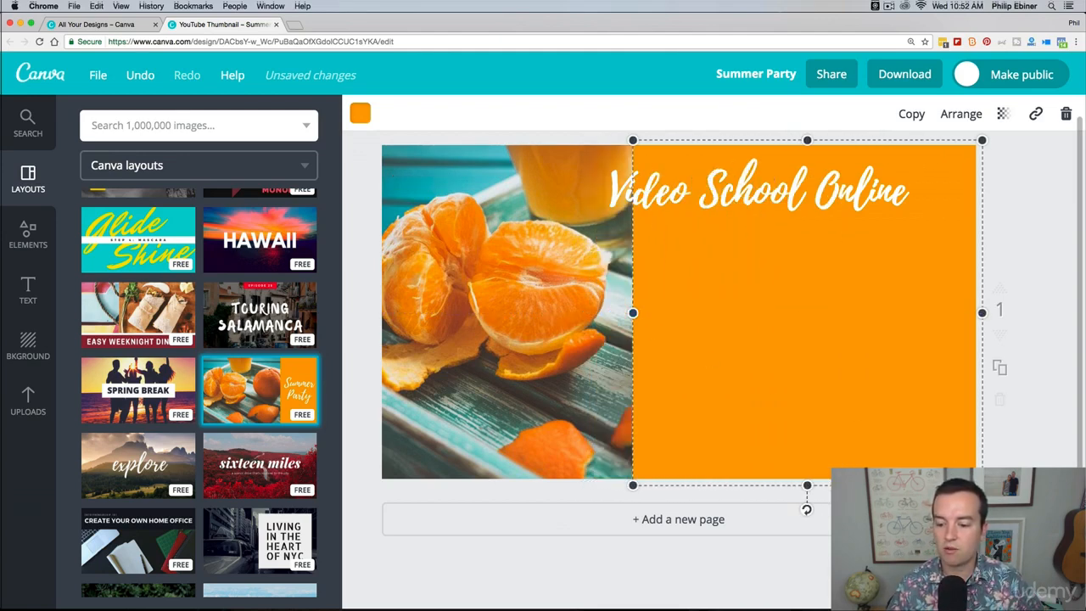
pyautogui.moveTo(806, 486); pyautogui.dragTo(806, 244)
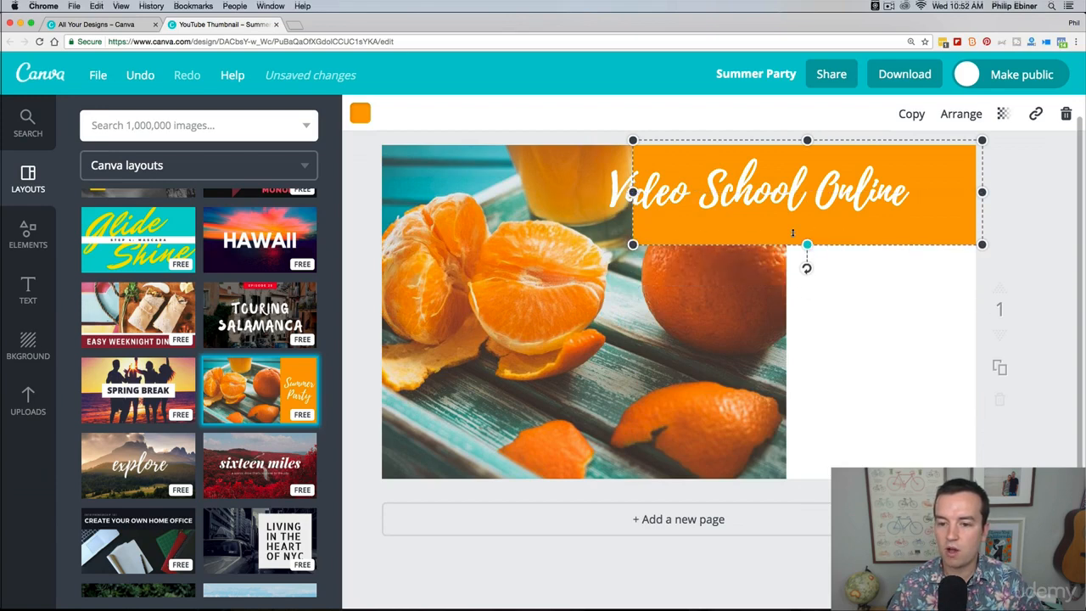
pyautogui.moveTo(633, 193); pyautogui.dragTo(609, 194)
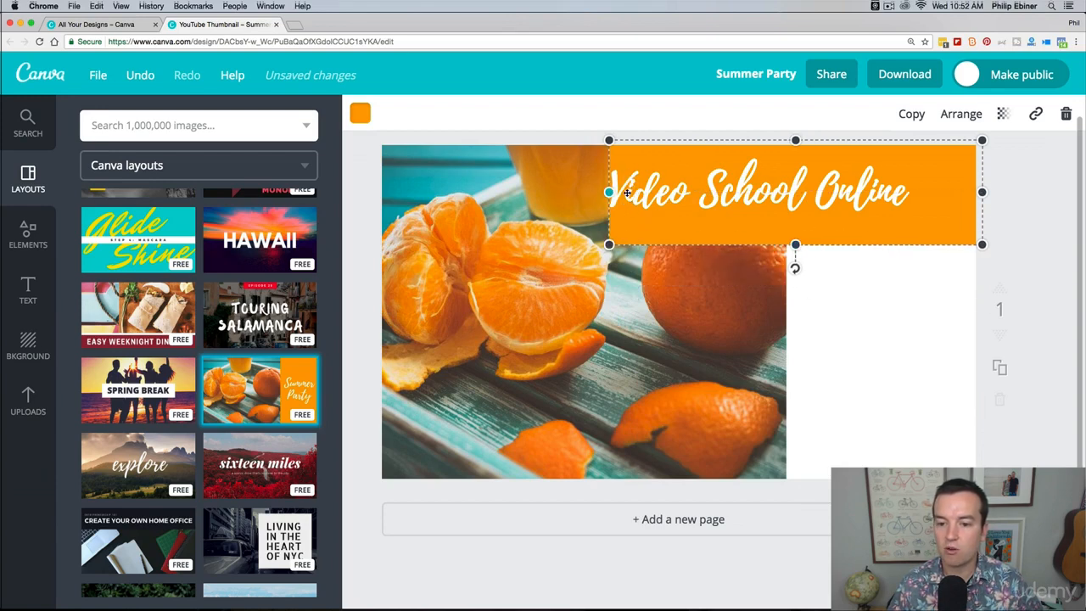
pyautogui.click(732, 269)
pyautogui.moveTo(828, 188); pyautogui.dragTo(854, 189)
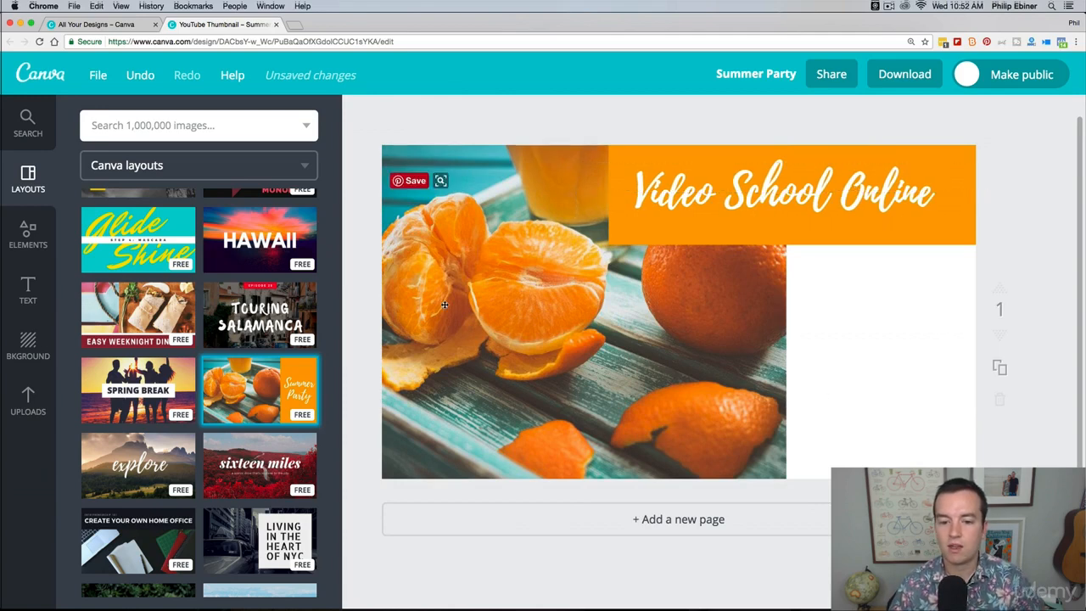
# Step: Search the image library for "computer" and browse the results for a free desk photo
pyautogui.click(627, 289)
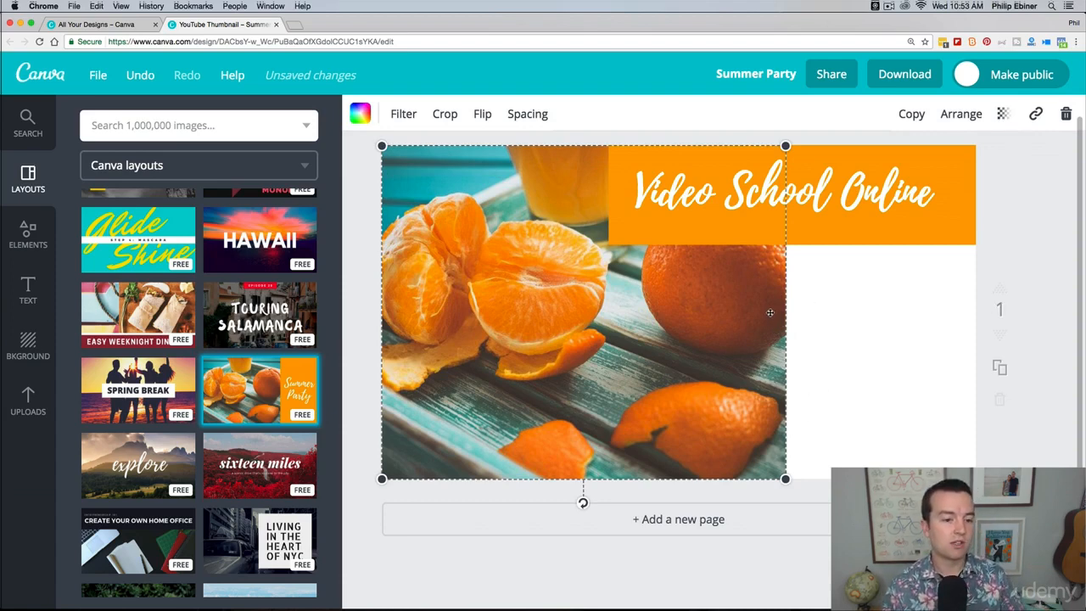
pyautogui.click(34, 128)
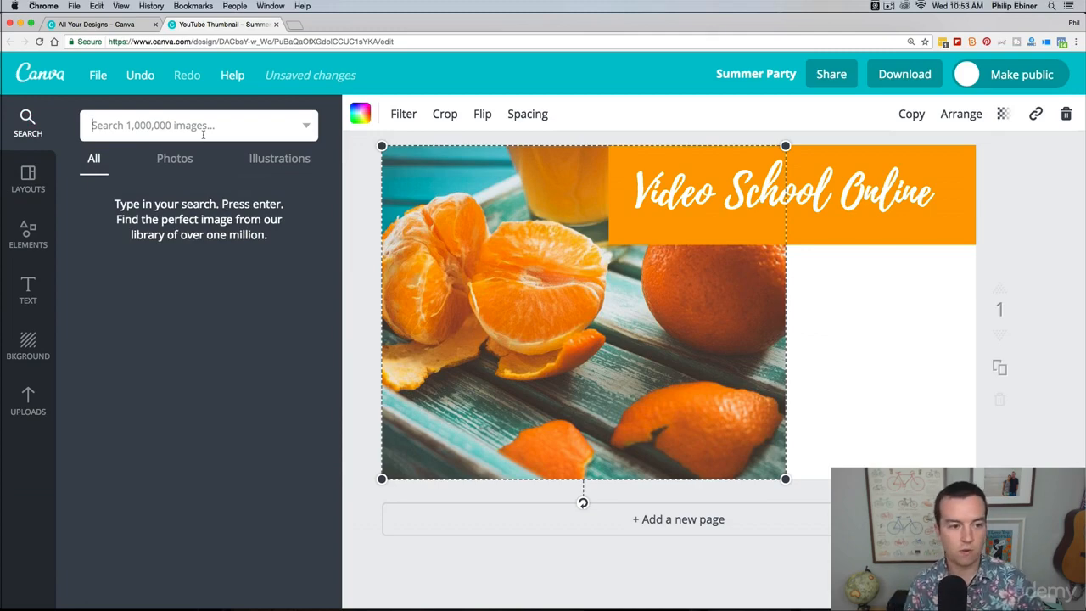
pyautogui.write('su')
pyautogui.press('super+a')
pyautogui.write('computer')
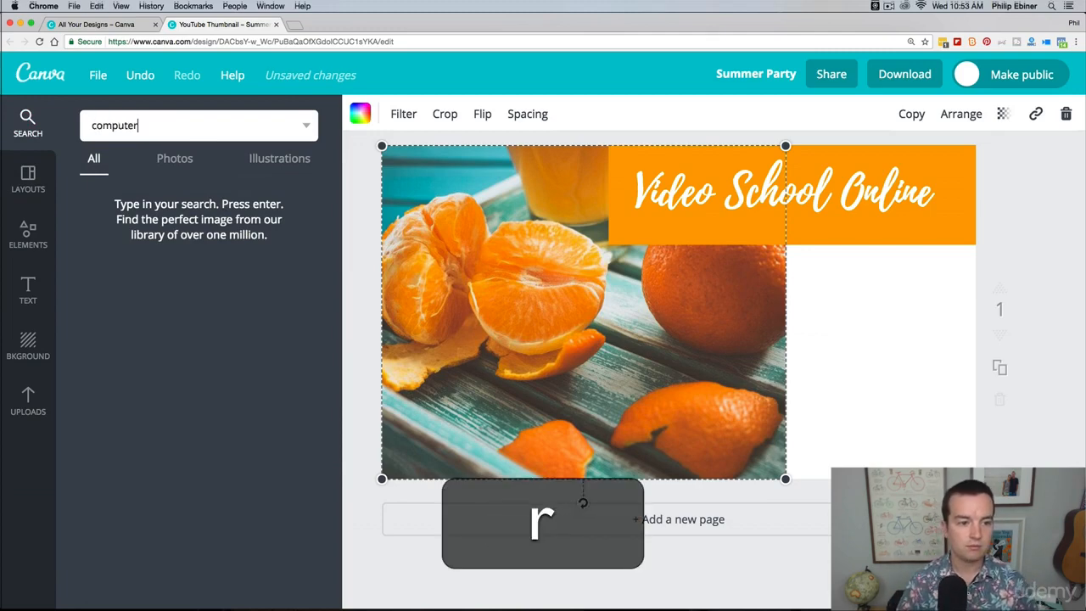
pyautogui.press('Return')
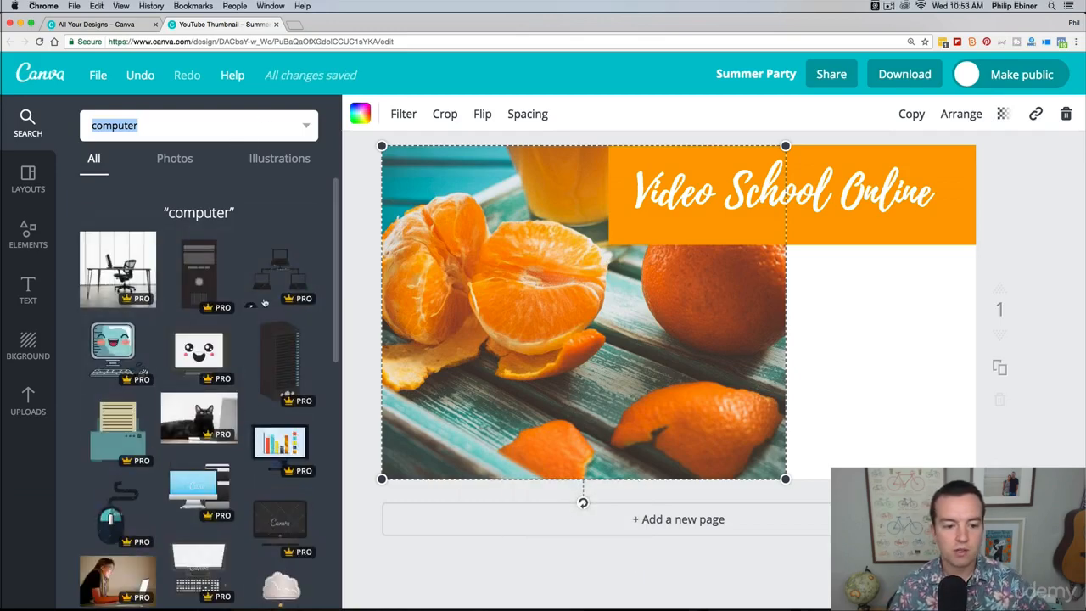
pyautogui.scroll(-2, 268, 297)
pyautogui.scroll(-5, 254, 318)
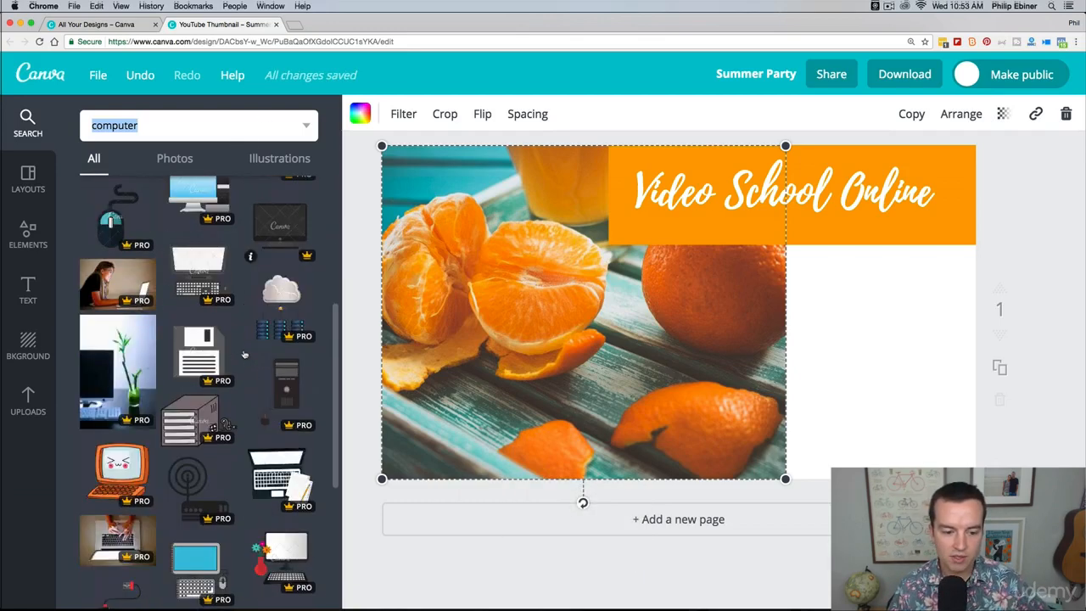
pyautogui.scroll(-5, 243, 335)
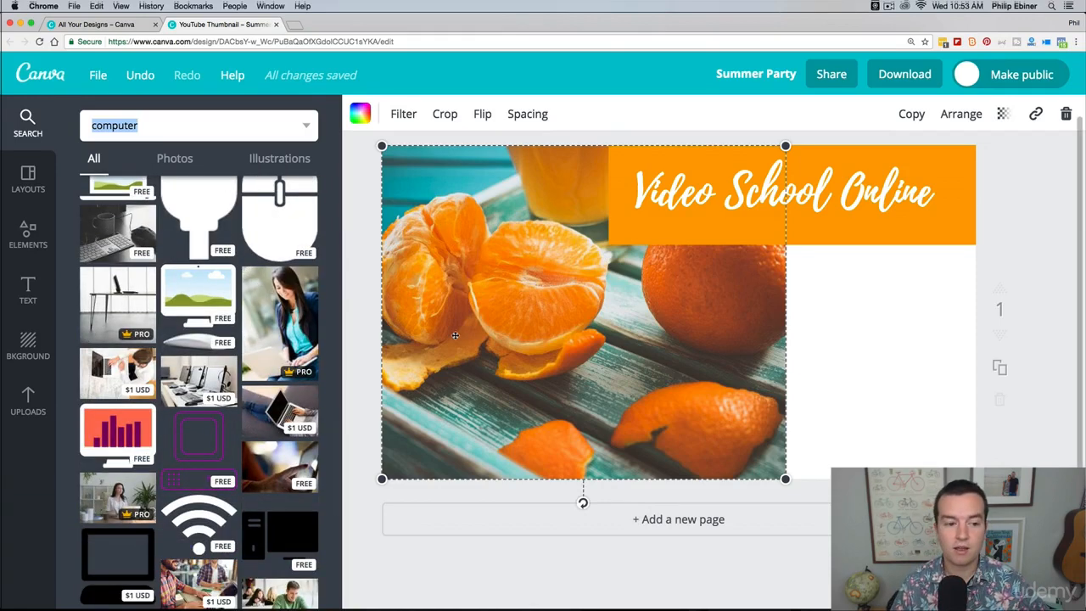
# Step: Try the free black-and-white keyboard and mug photo in place of the orange fruit photo, and undo the replacement
pyautogui.moveTo(112, 231); pyautogui.dragTo(536, 358)
pyautogui.moveTo(533, 251); pyautogui.dragTo(637, 317)
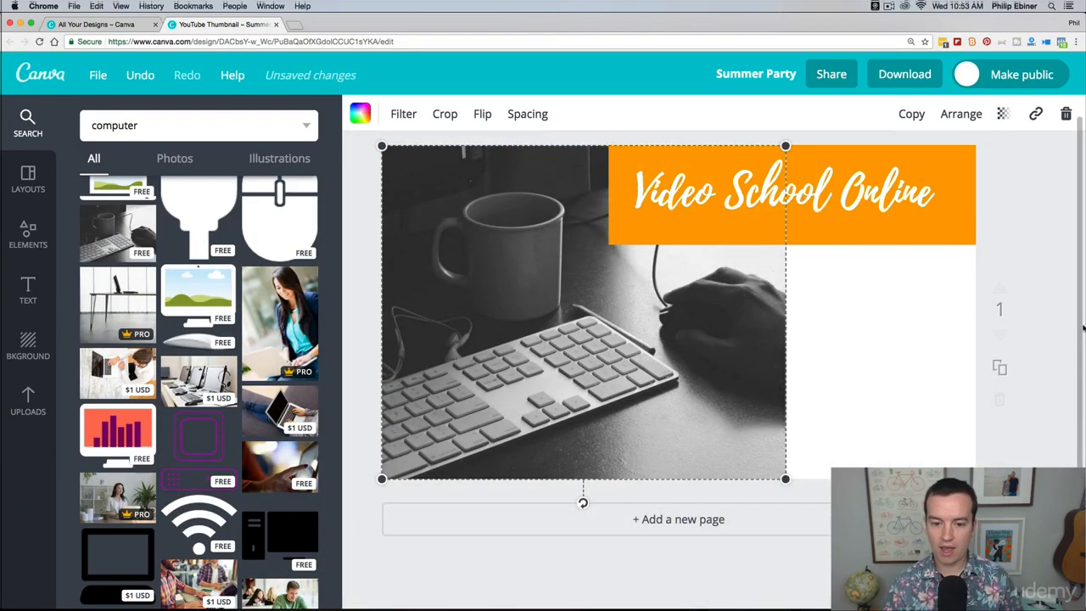
pyautogui.press('super+z')
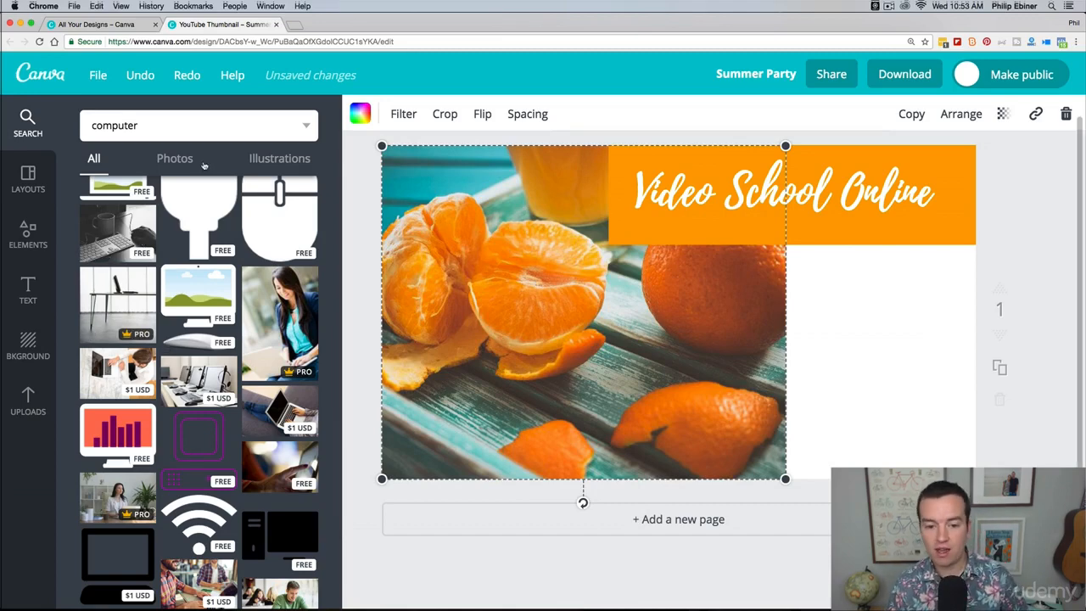
# Step: Place the black-and-white keyboard photo as a separate image beside the fruit photo and enlarge it, undoing its accidental drop into the grid
pyautogui.moveTo(115, 240); pyautogui.dragTo(878, 348)
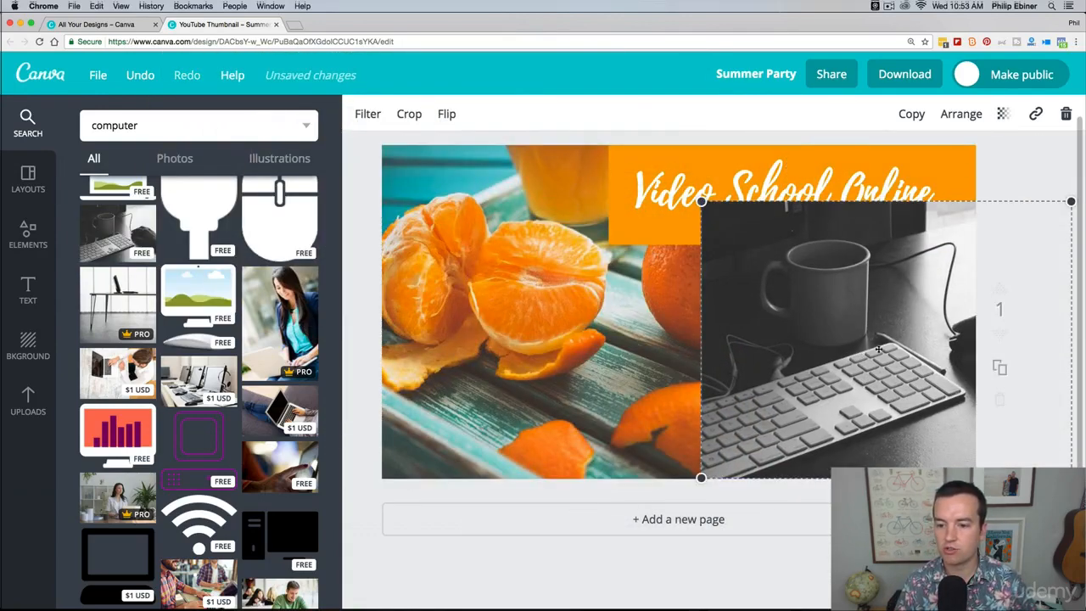
pyautogui.moveTo(812, 391); pyautogui.dragTo(842, 412)
pyautogui.moveTo(729, 224); pyautogui.dragTo(582, 114)
pyautogui.moveTo(754, 237); pyautogui.dragTo(877, 276)
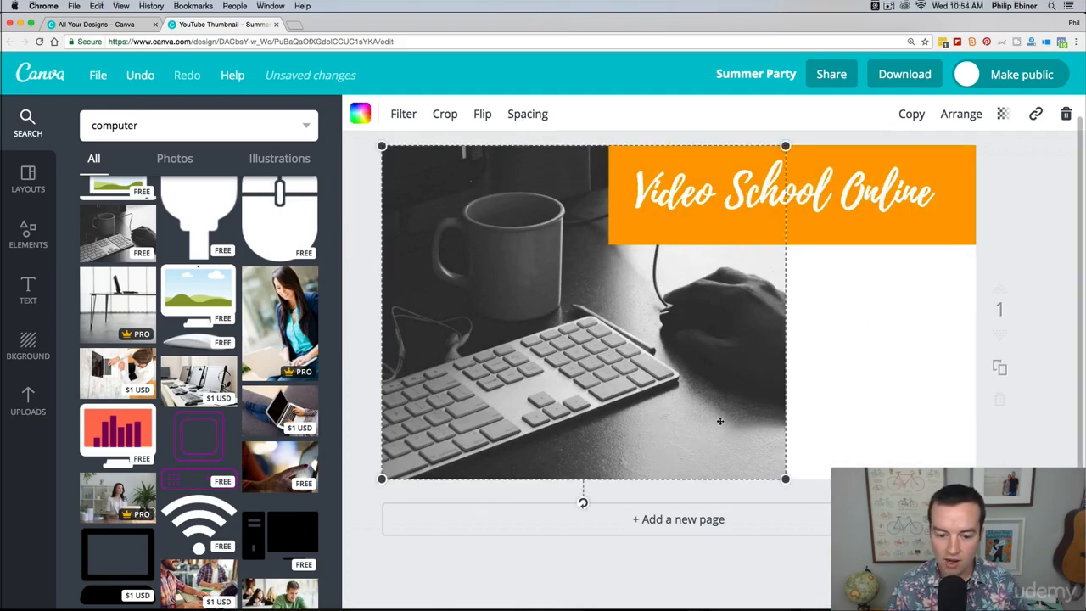
pyautogui.press('super+z')
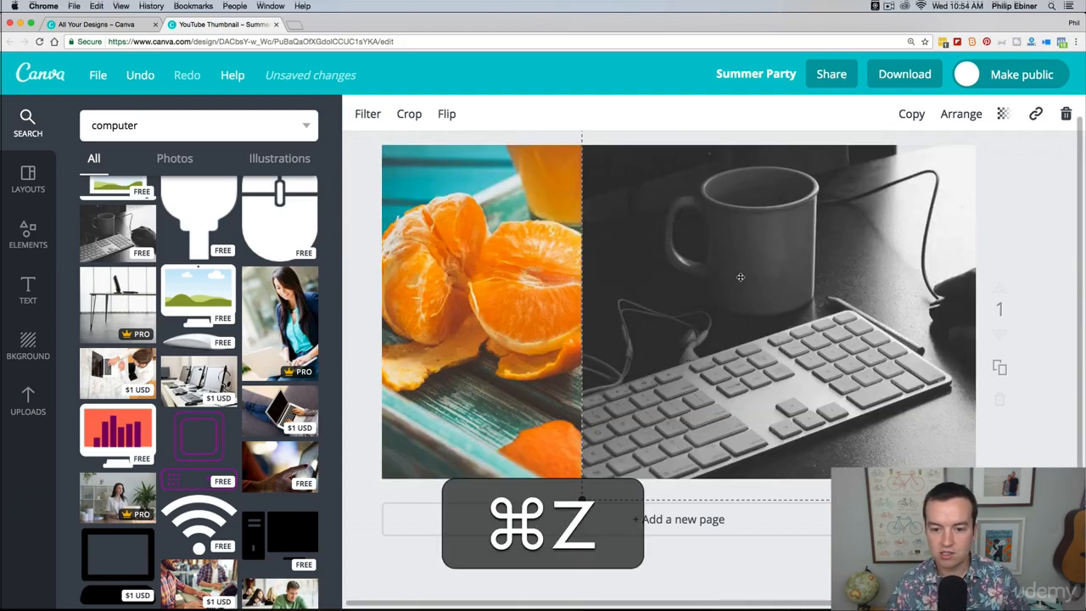
# Step: Delete the orange fruit photo and its empty grid placeholder from the thumbnail
pyautogui.click(539, 263)
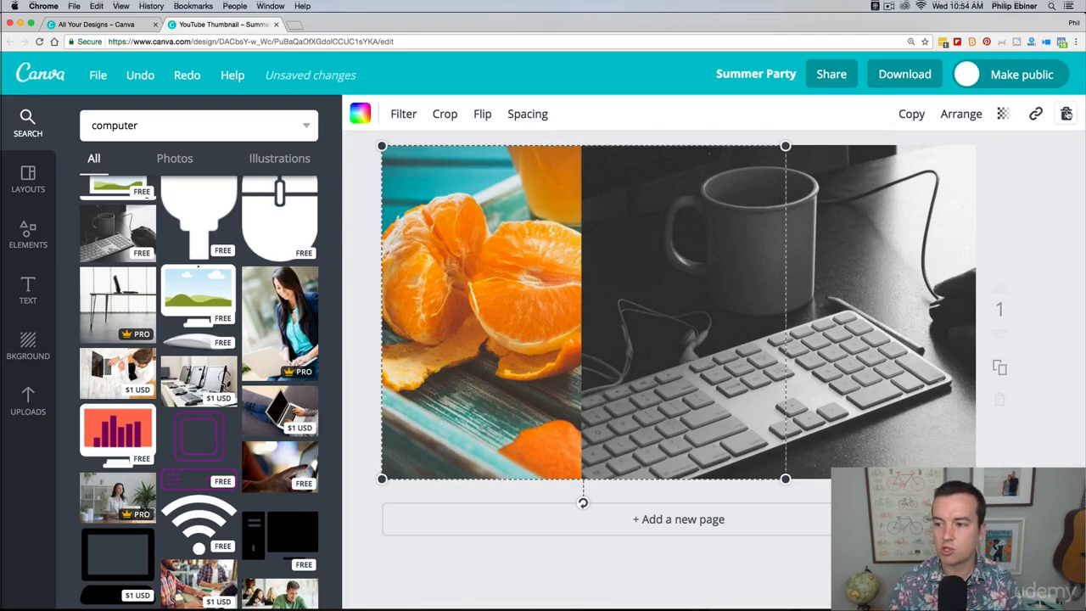
pyautogui.press('BackSpace')
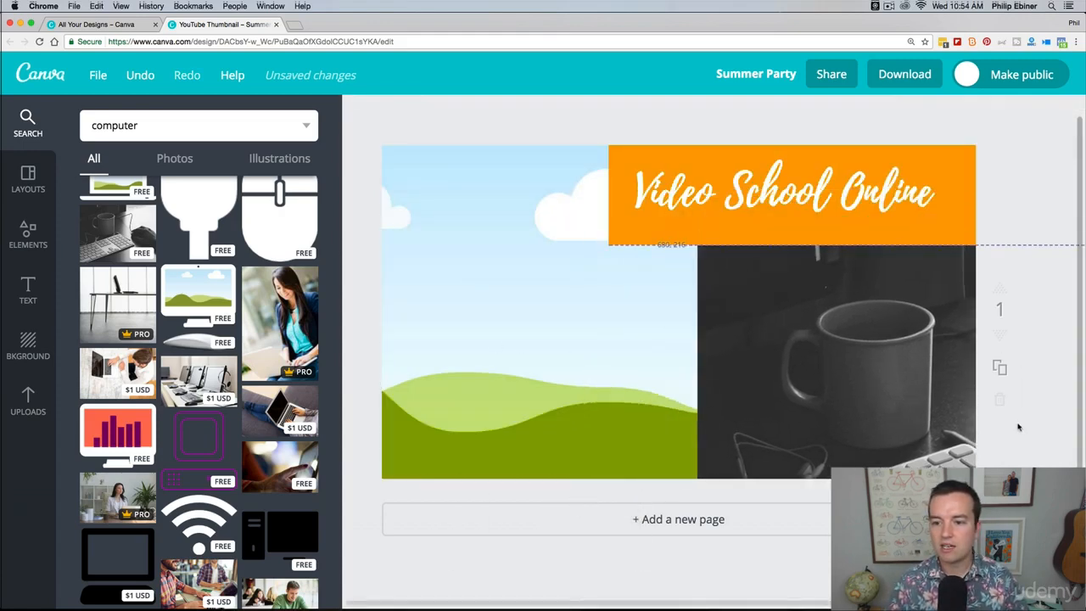
pyautogui.click(482, 234)
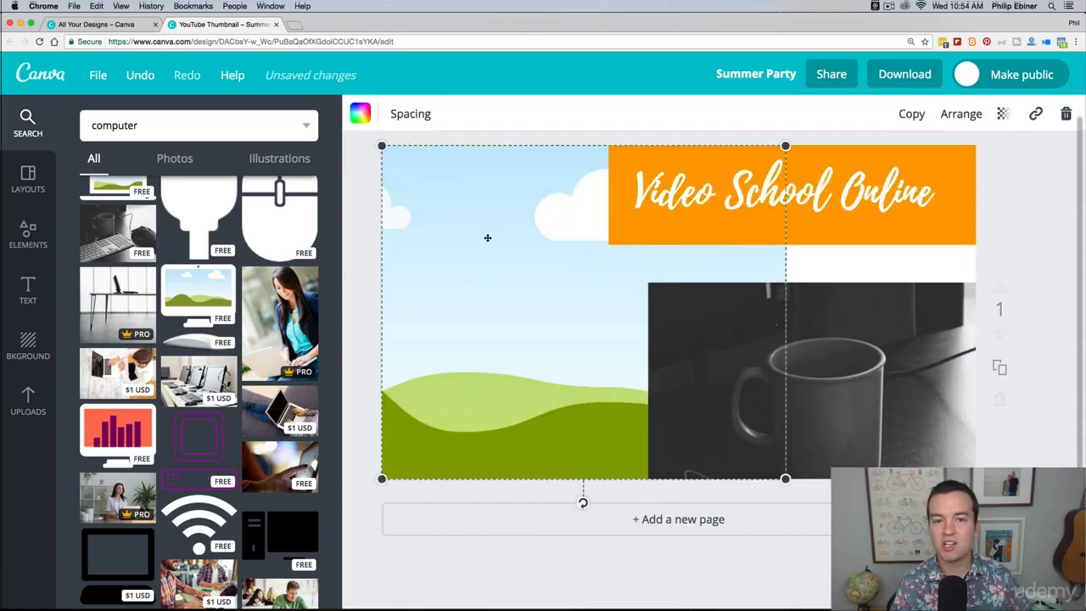
pyautogui.click(1067, 114)
pyautogui.click(1030, 184)
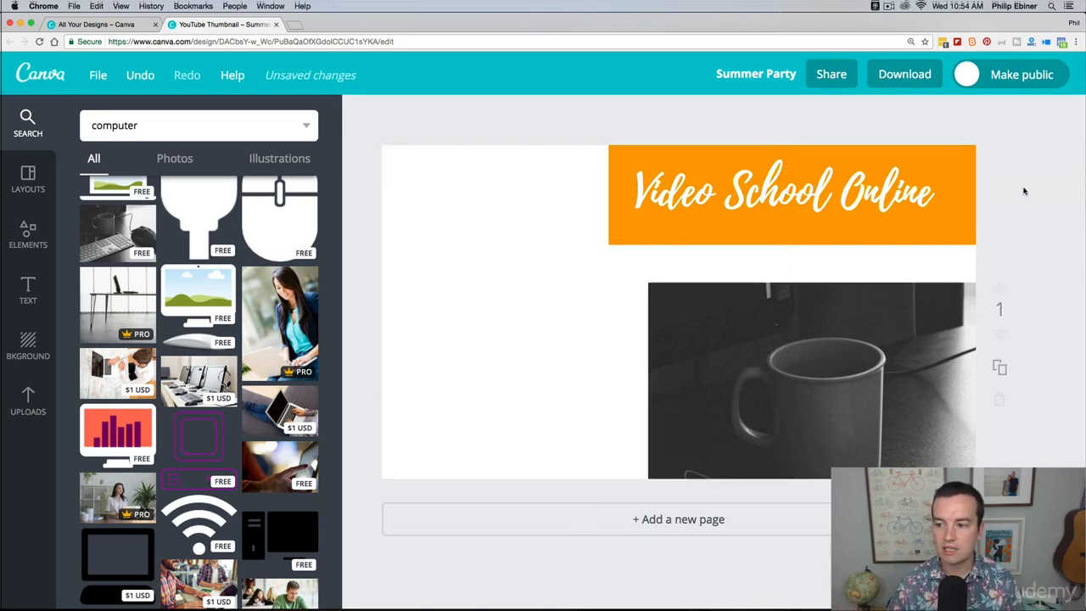
# Step: Move and enlarge the keyboard photo until it covers the whole thumbnail, placed behind the orange banner and title
pyautogui.moveTo(831, 353); pyautogui.dragTo(564, 234)
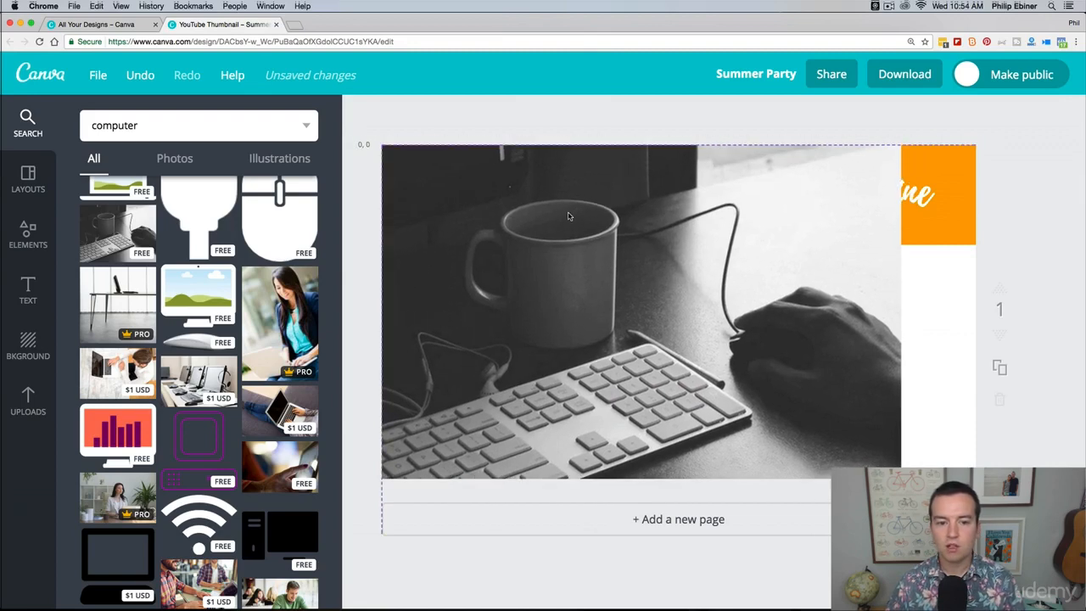
pyautogui.click(849, 414)
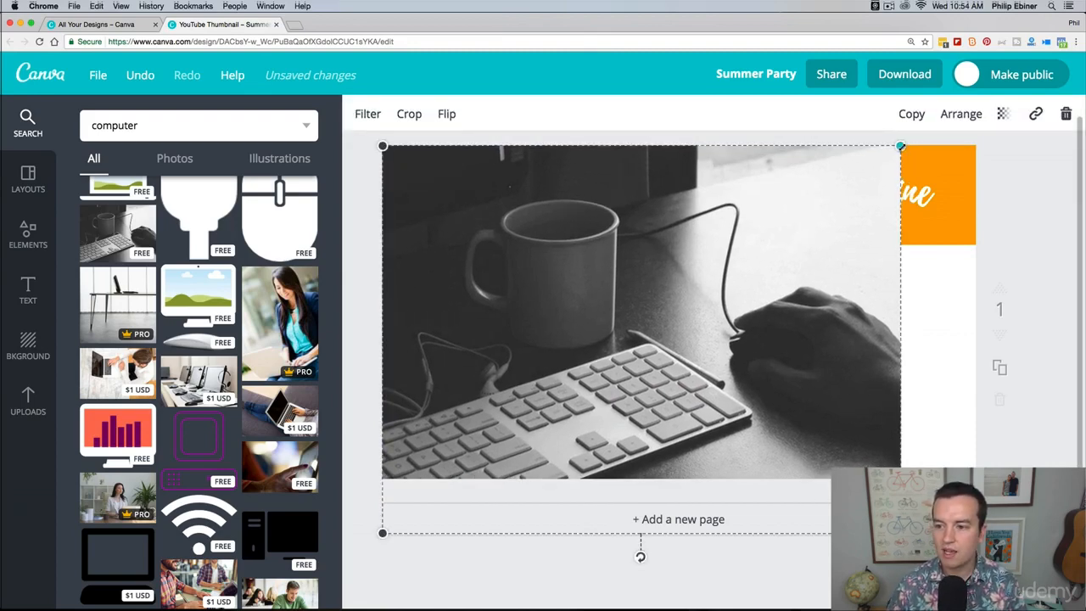
pyautogui.moveTo(902, 145); pyautogui.dragTo(998, 106)
pyautogui.moveTo(871, 280)
pyautogui.mouseDown()
pyautogui.moveTo(851, 295)
pyautogui.moveTo(869, 293)
pyautogui.mouseUp()
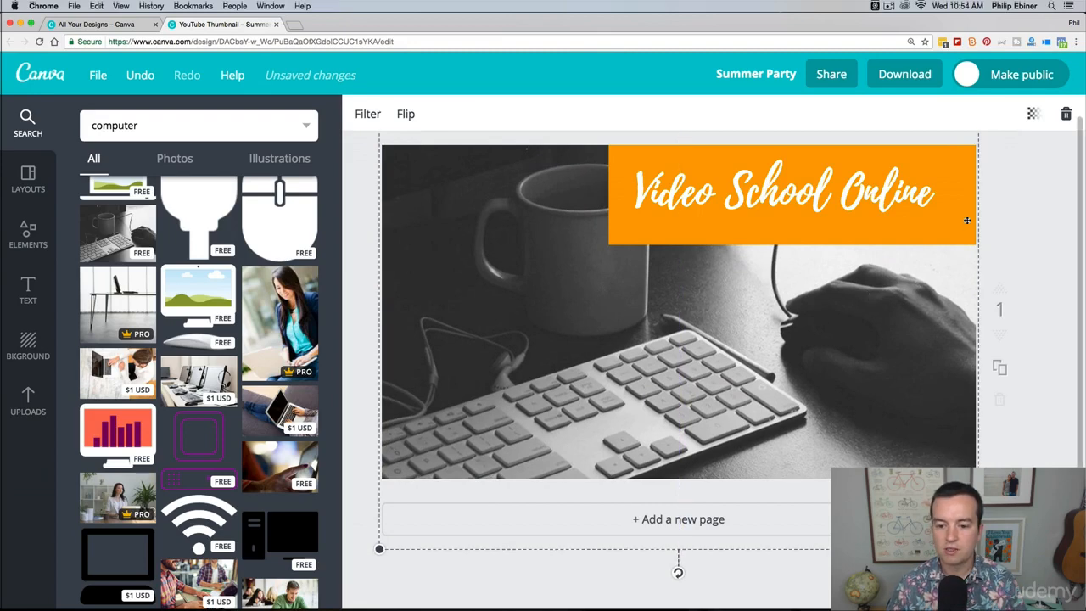
pyautogui.moveTo(859, 338); pyautogui.dragTo(903, 326)
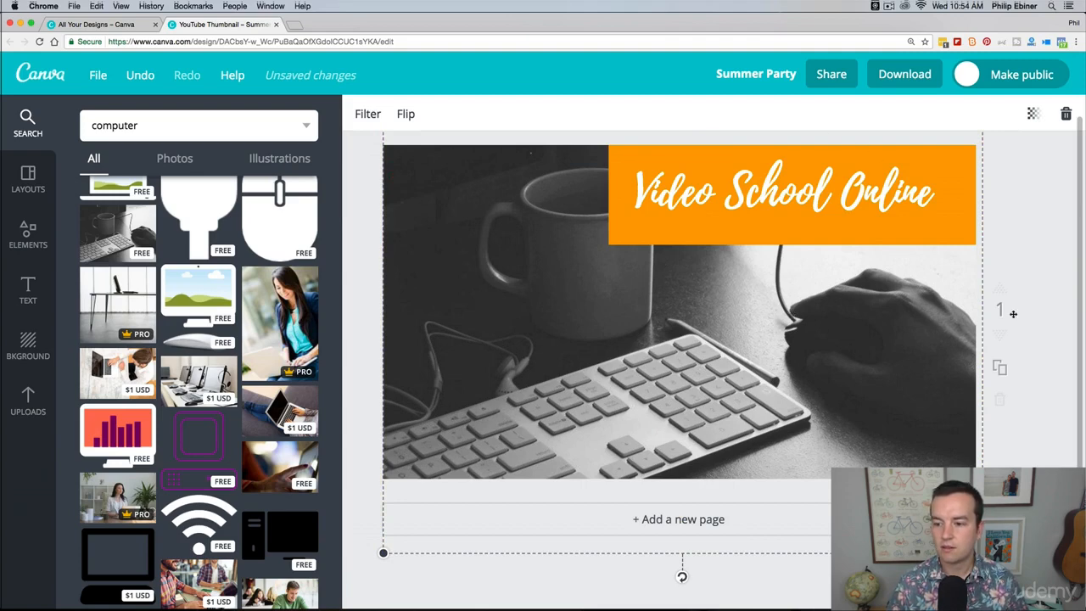
# Step: Bring the keyboard photo forward over the banner and title, and send it back behind both
pyautogui.click(637, 328)
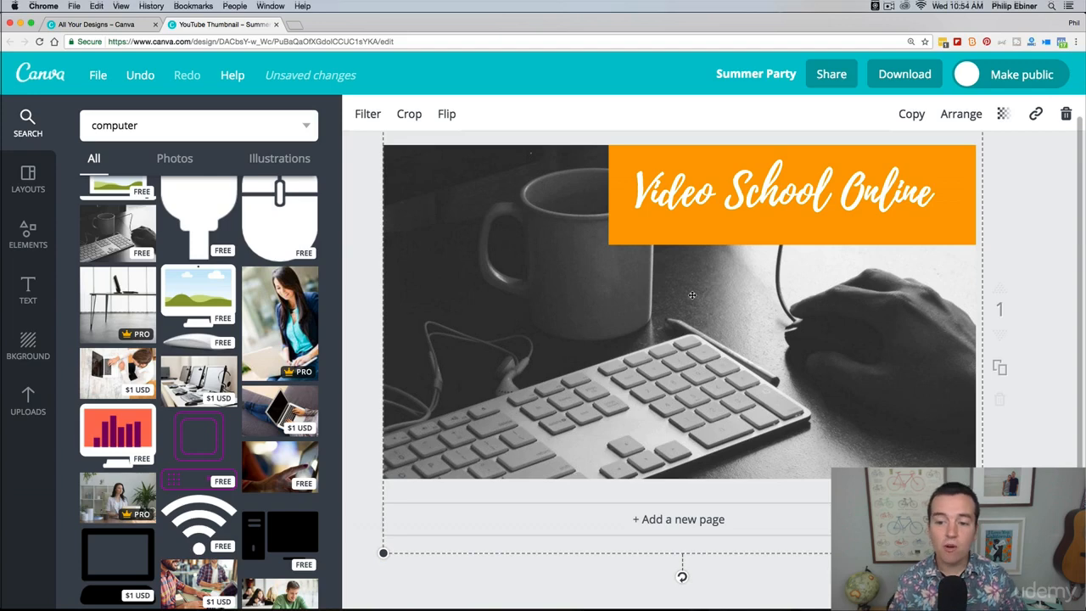
pyautogui.click(958, 119)
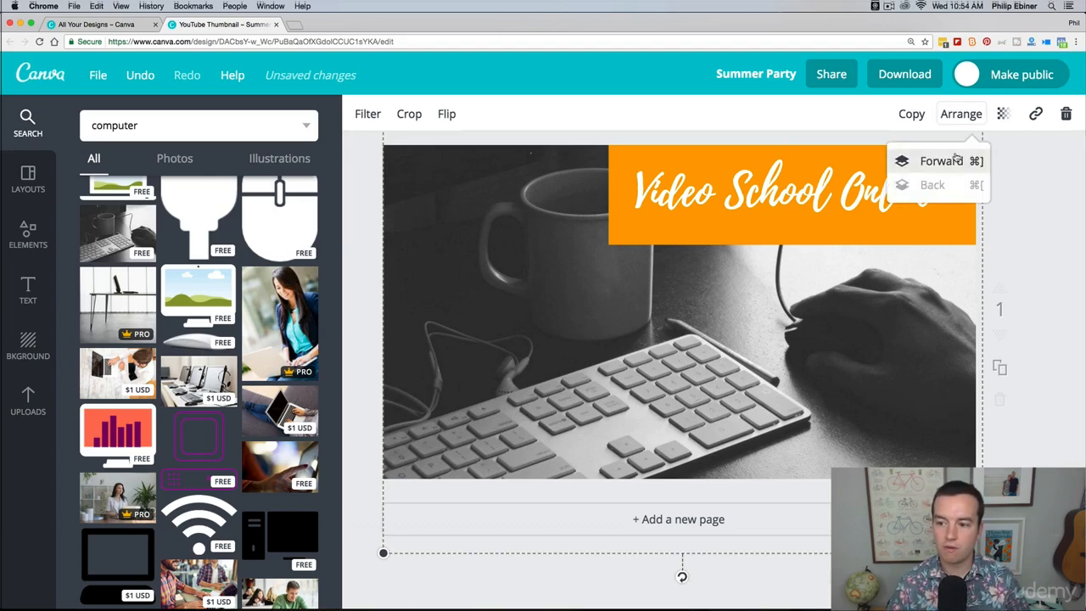
pyautogui.click(950, 161)
pyautogui.click(941, 161)
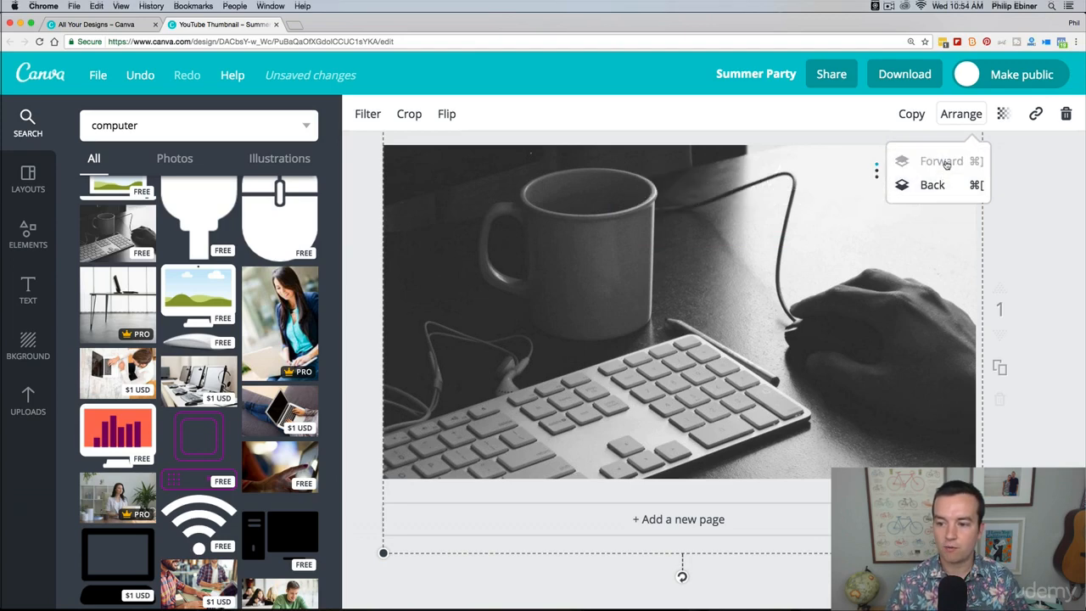
pyautogui.click(937, 185)
pyautogui.click(933, 185)
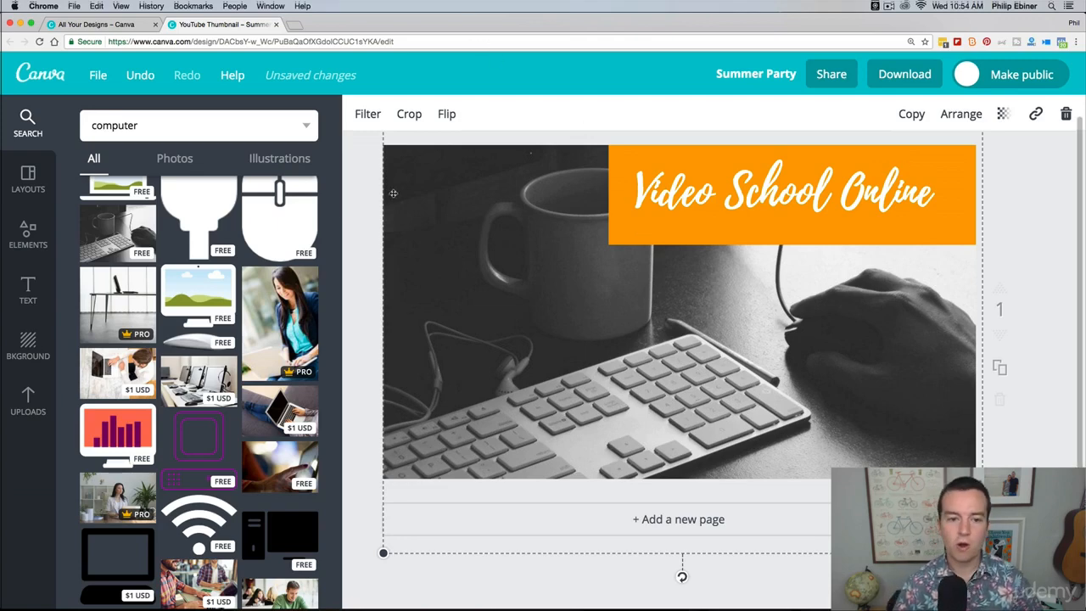
# Step: Examine the filter presets and the brightness and contrast settings for the keyboard photo
pyautogui.click(368, 115)
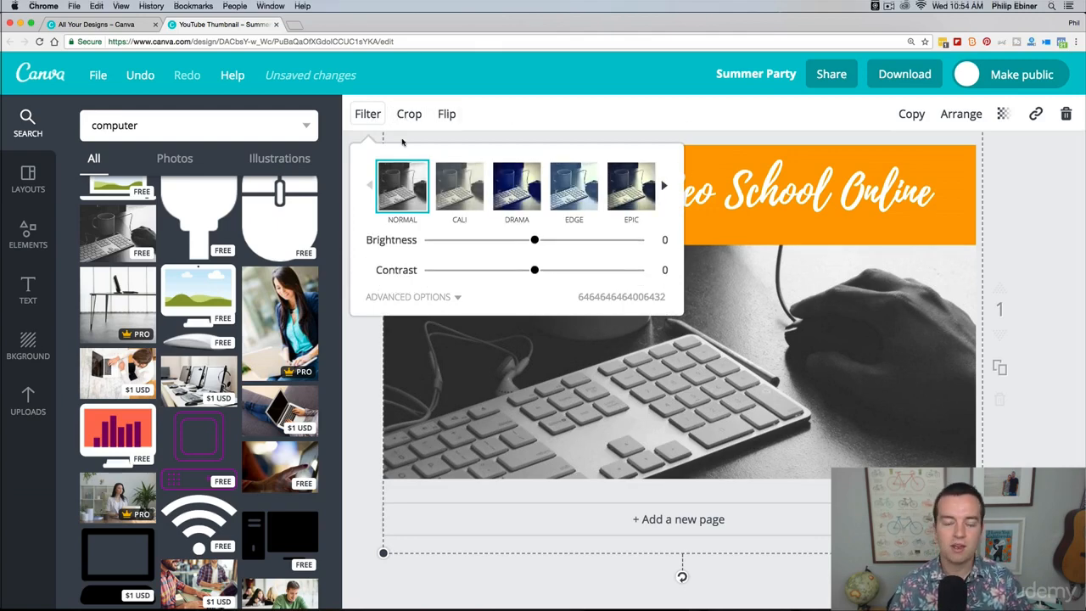
pyautogui.click(601, 124)
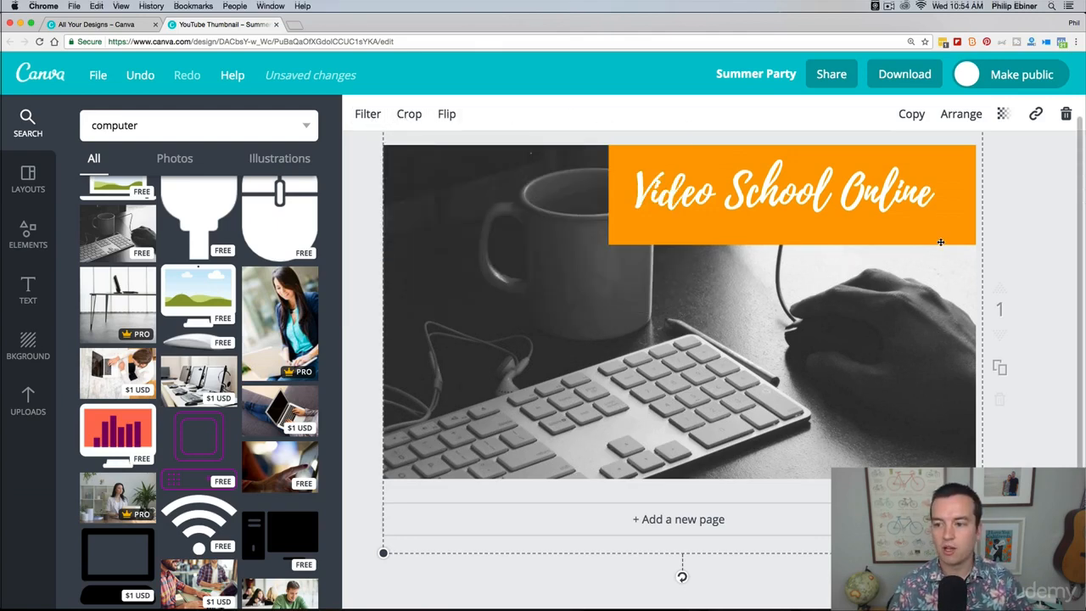
pyautogui.click(1019, 183)
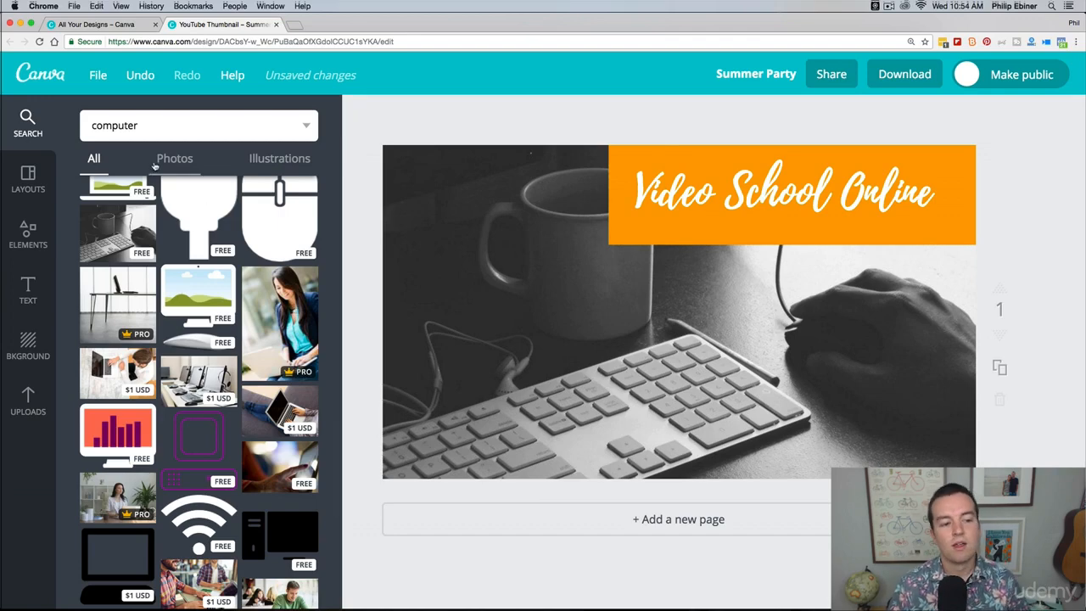
# Step: Add the free laptop frame from the frame elements, enlarge it and position it in the thumbnail's lower-left area
pyautogui.click(36, 242)
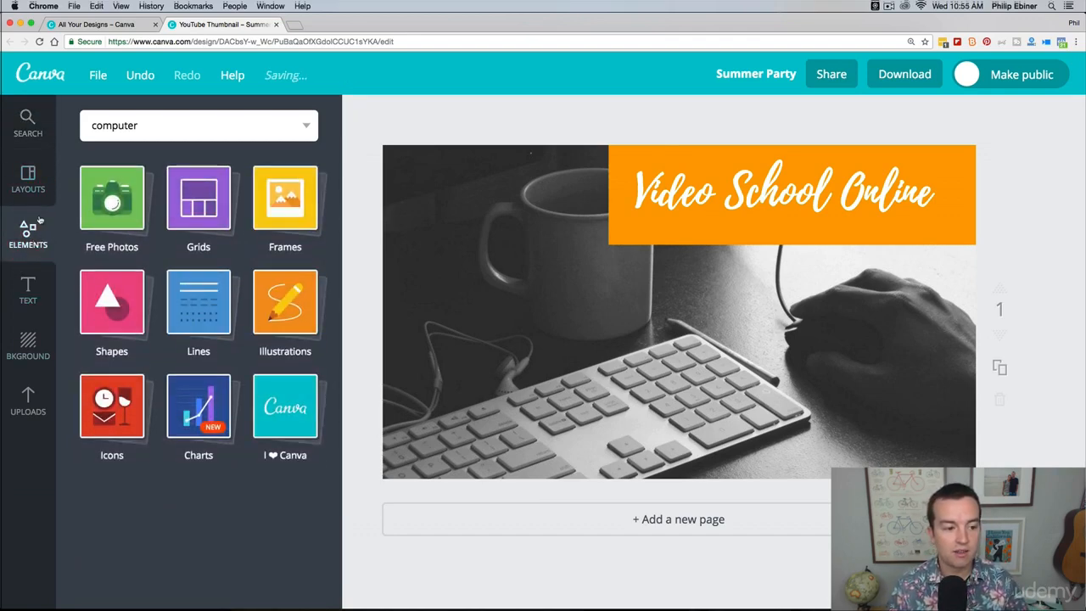
pyautogui.click(198, 204)
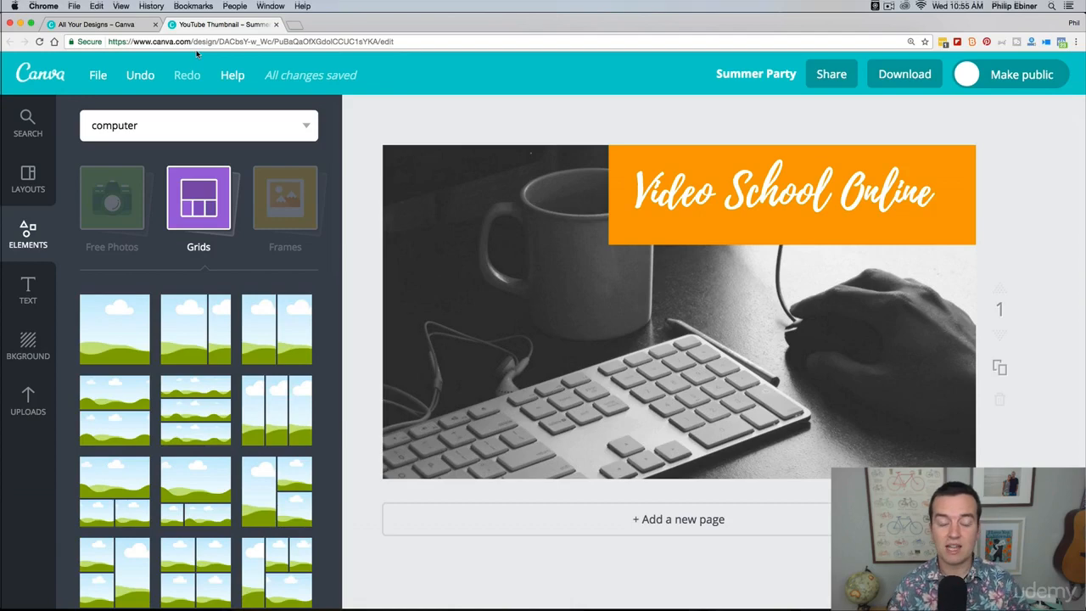
pyautogui.click(90, 194)
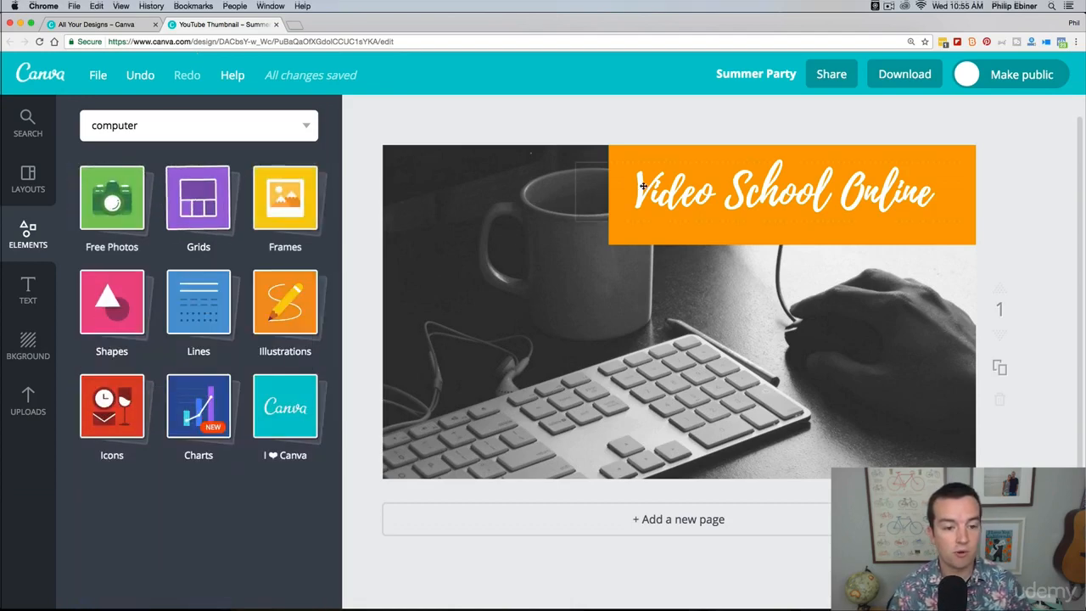
pyautogui.click(285, 206)
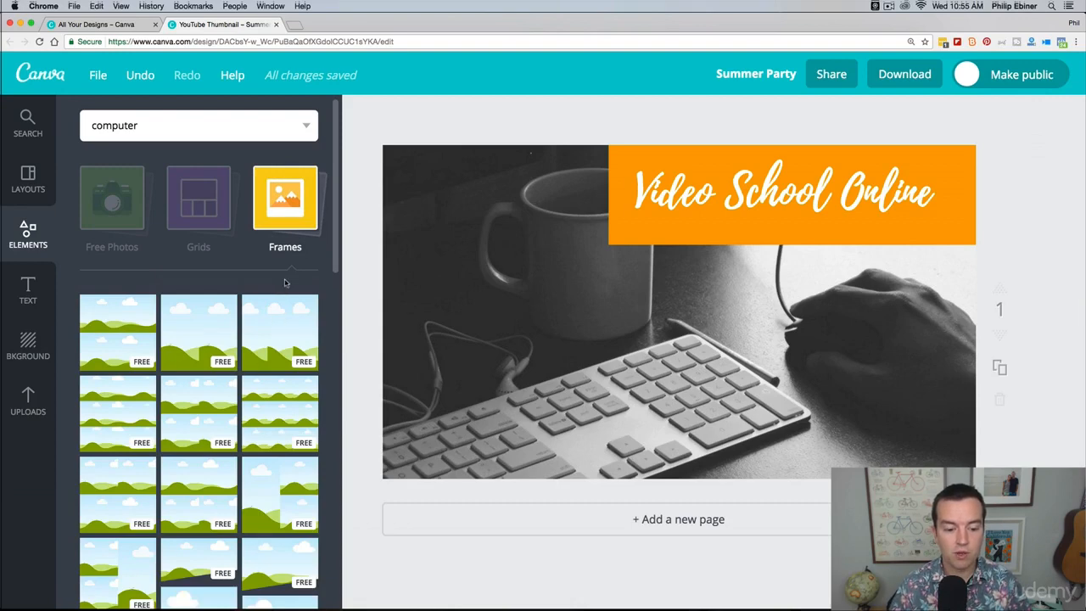
pyautogui.scroll(-10, 246, 441)
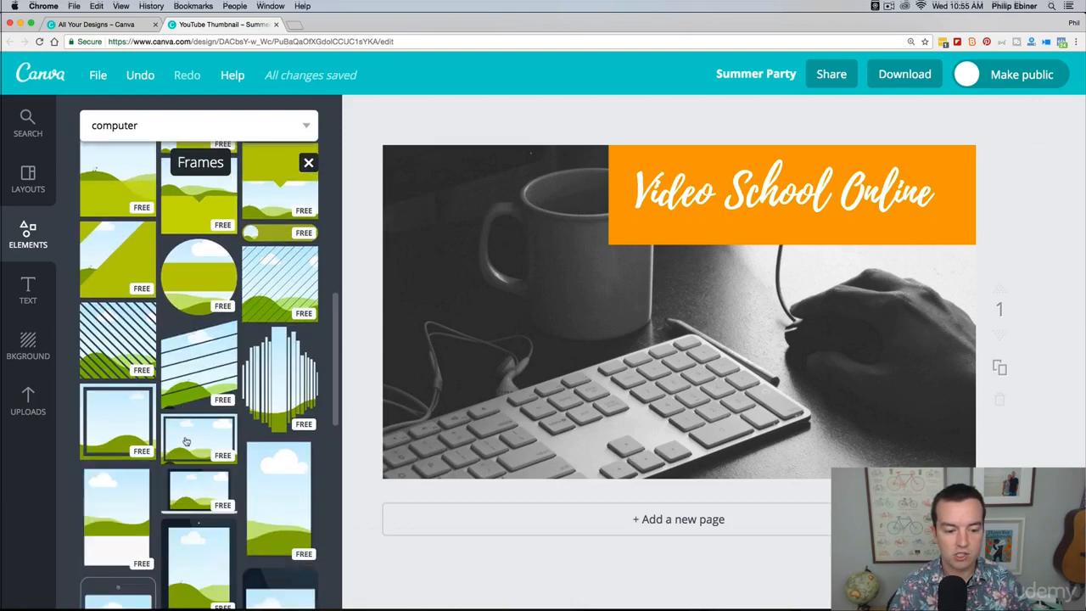
pyautogui.moveTo(187, 441)
pyautogui.mouseDown()
pyautogui.moveTo(399, 302)
pyautogui.moveTo(193, 439)
pyautogui.mouseUp()
pyautogui.moveTo(195, 489); pyautogui.dragTo(552, 351)
pyautogui.moveTo(622, 361); pyautogui.dragTo(575, 327)
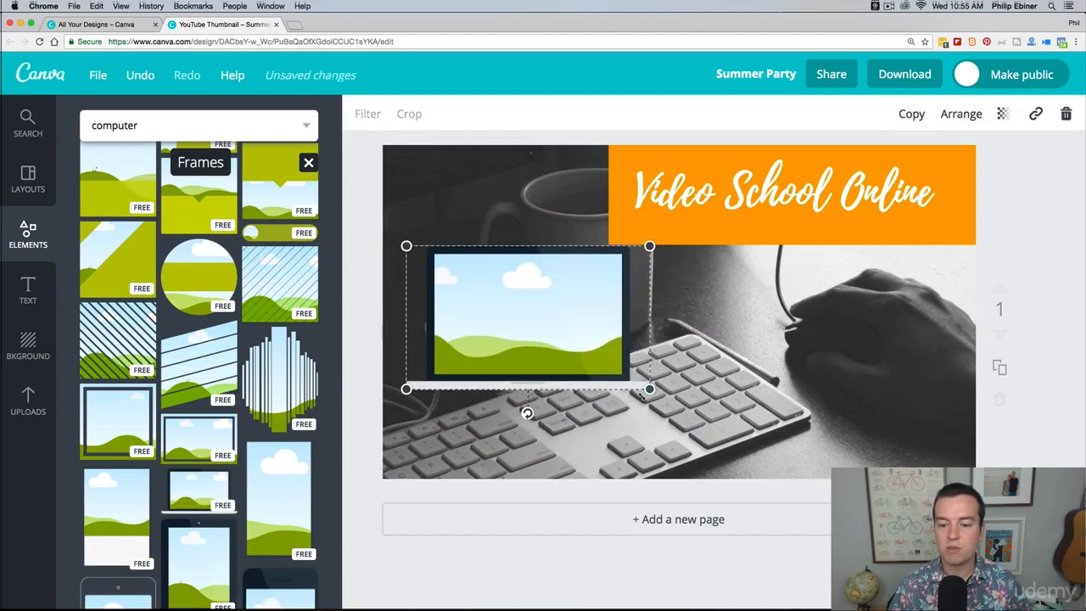
pyautogui.moveTo(649, 389); pyautogui.dragTo(715, 427)
pyautogui.moveTo(598, 344); pyautogui.dragTo(612, 371)
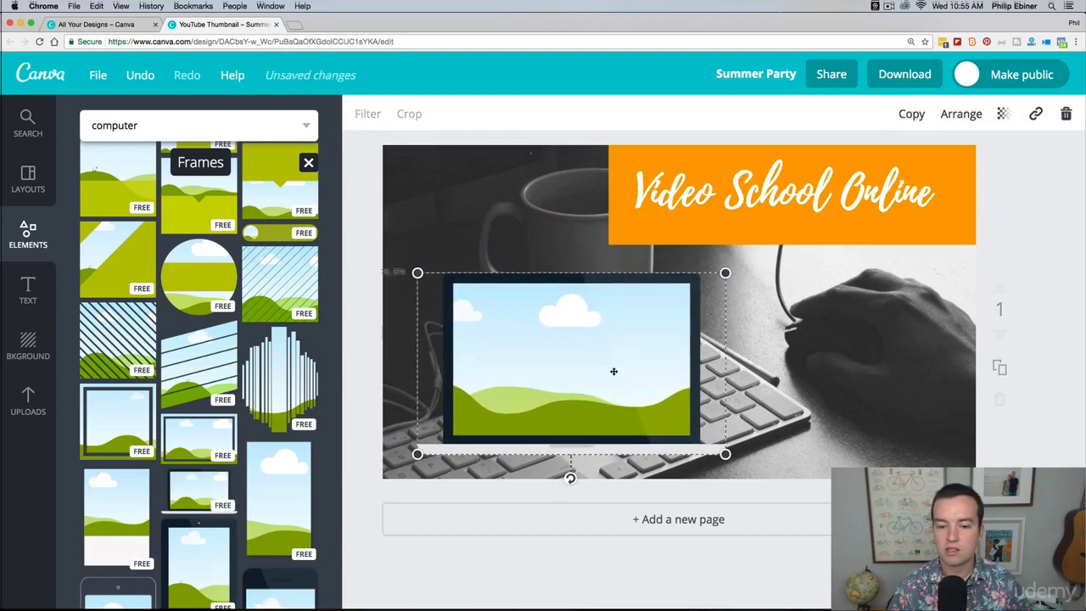
# Step: Delete the black-and-white keyboard photo from behind the laptop frame
pyautogui.click(936, 309)
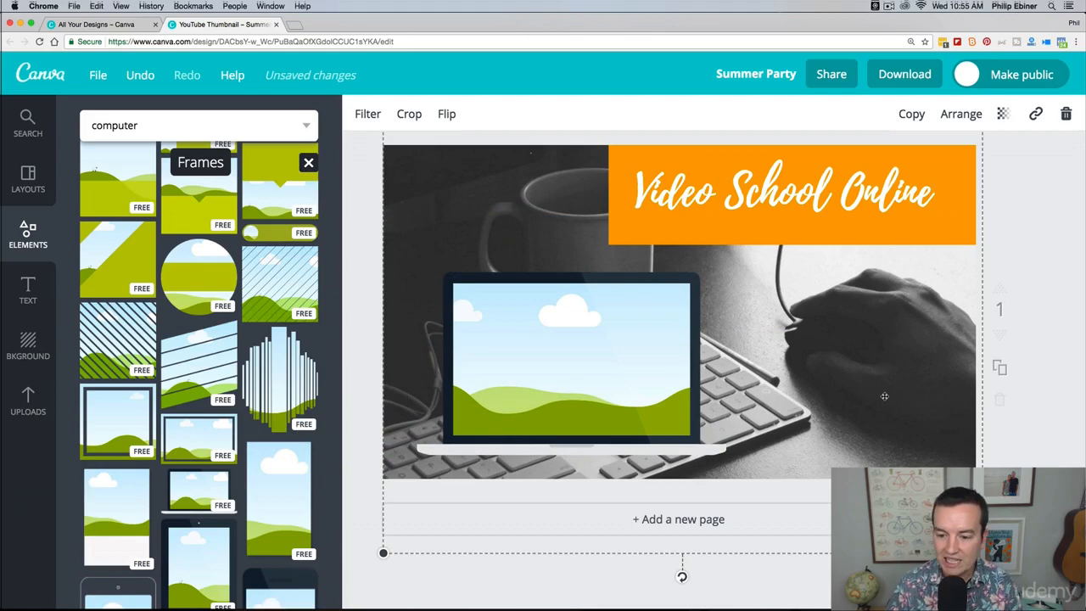
pyautogui.click(1062, 123)
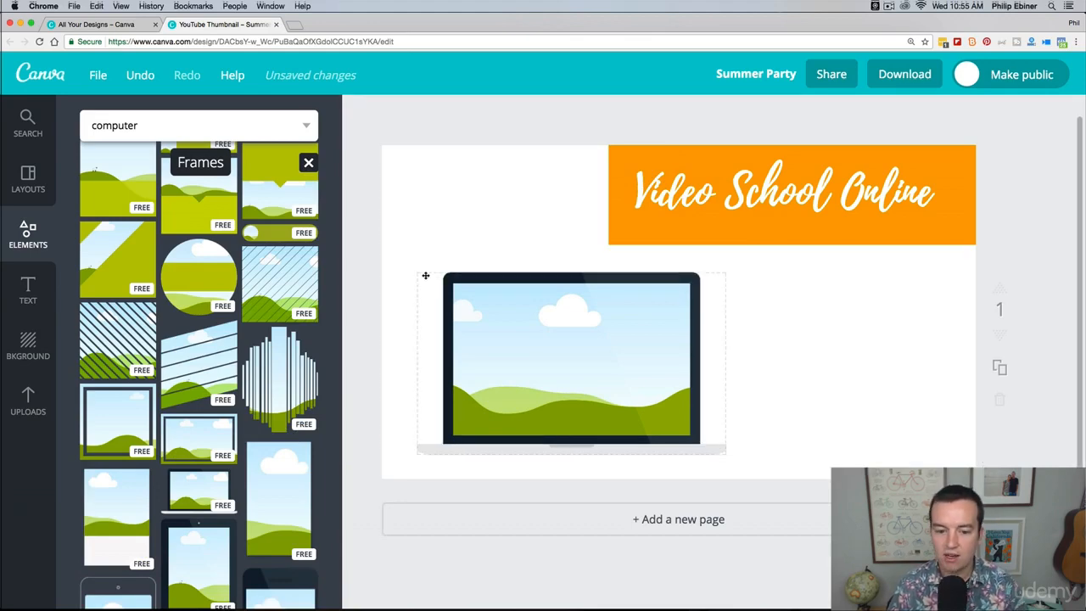
# Step: Fill the laptop frame's screen with the free photo of the motel sign
pyautogui.click(28, 237)
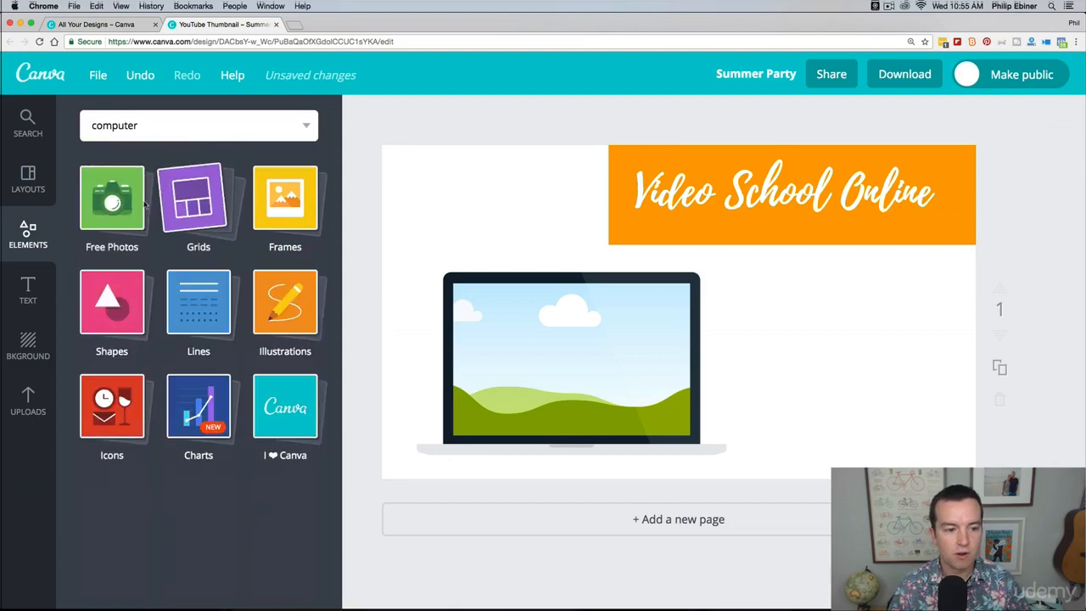
pyautogui.click(115, 208)
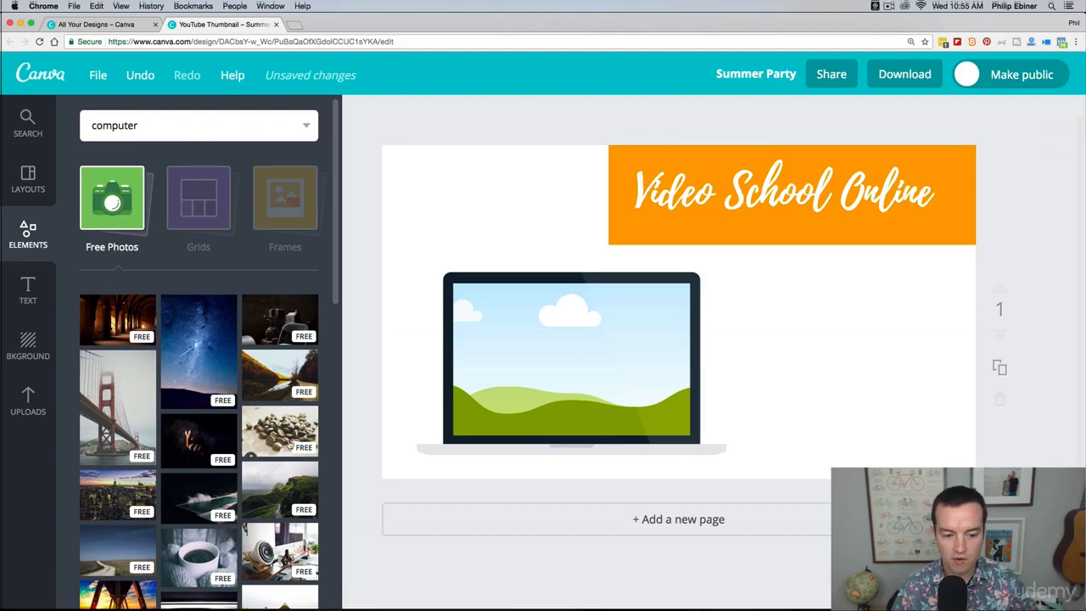
pyautogui.scroll(-5, 251, 451)
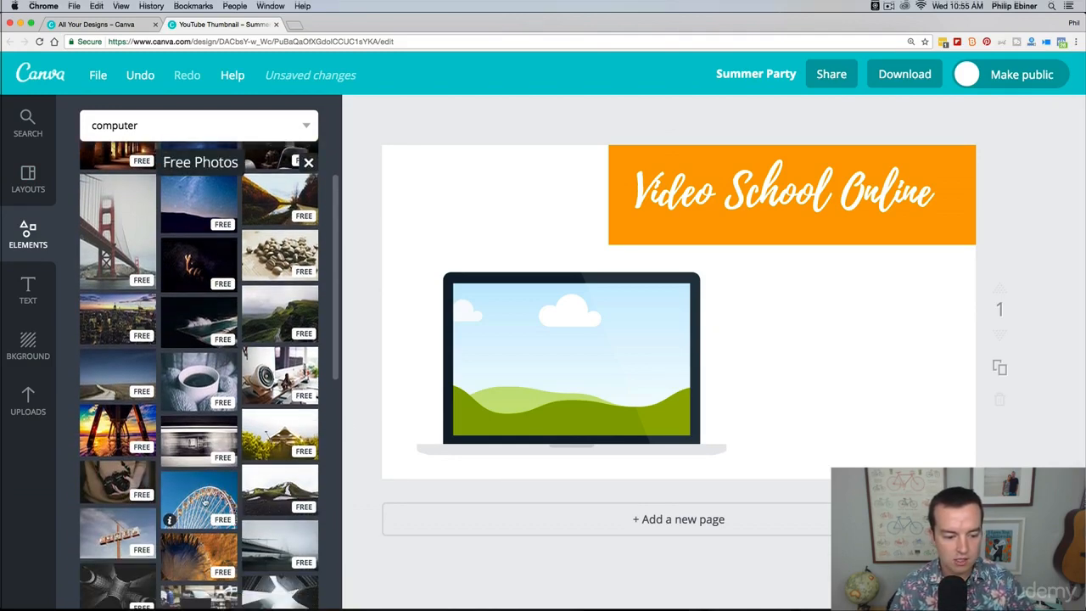
pyautogui.moveTo(117, 532); pyautogui.dragTo(553, 366)
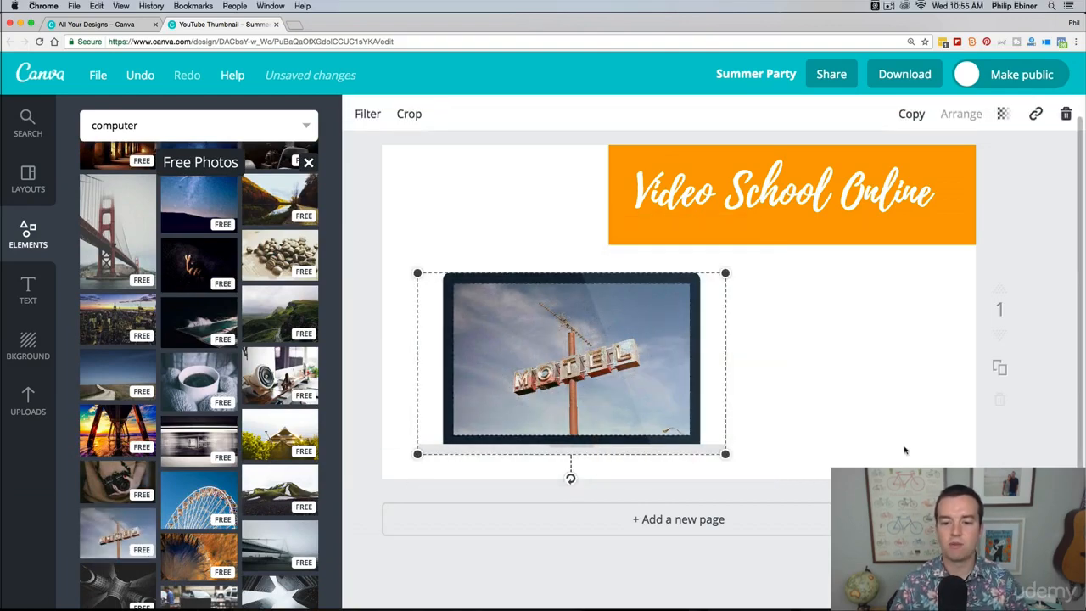
pyautogui.click(1075, 399)
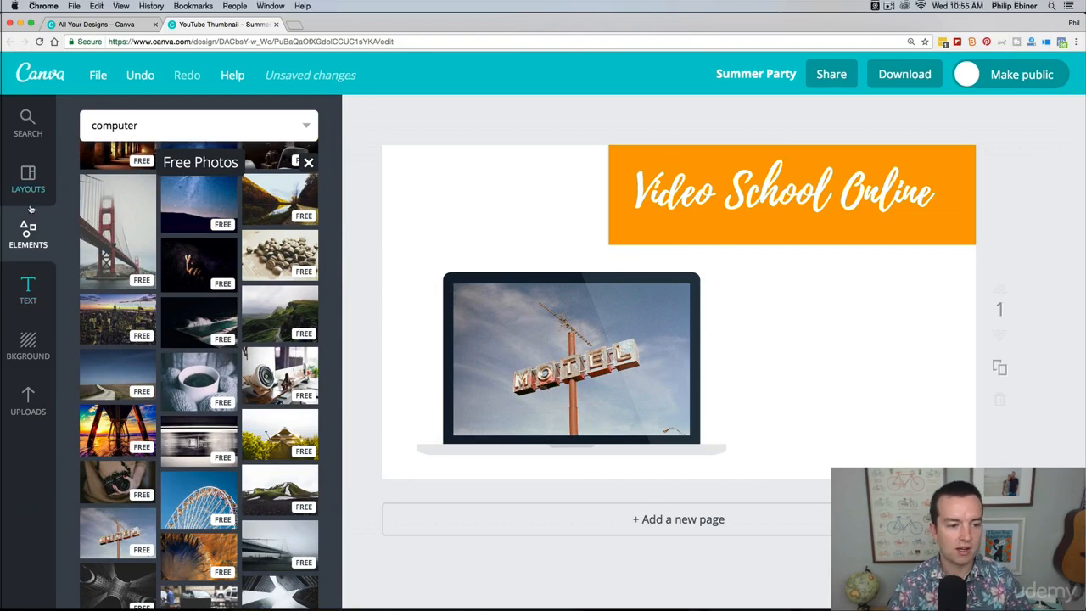
pyautogui.click(308, 161)
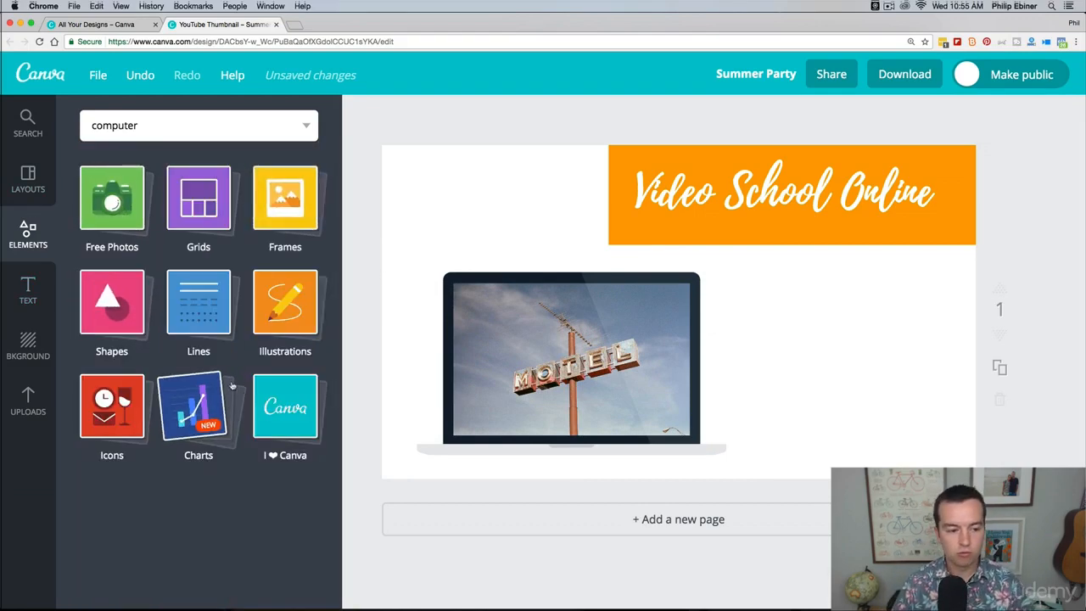
# Step: Add a default heading to the empty area beside the laptop frame, and delete it
pyautogui.click(28, 286)
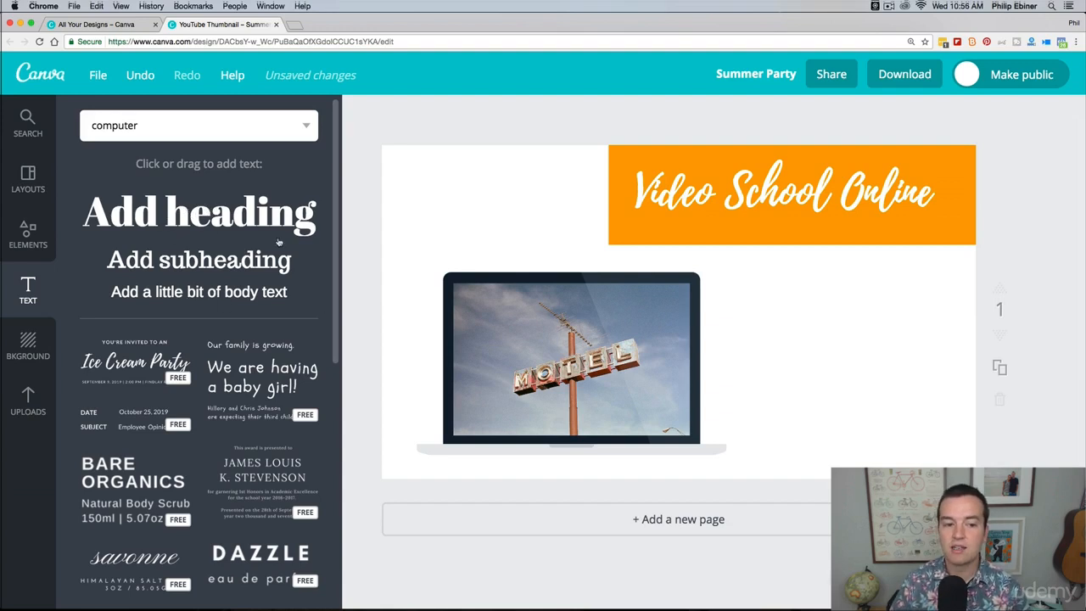
pyautogui.moveTo(262, 220); pyautogui.dragTo(887, 358)
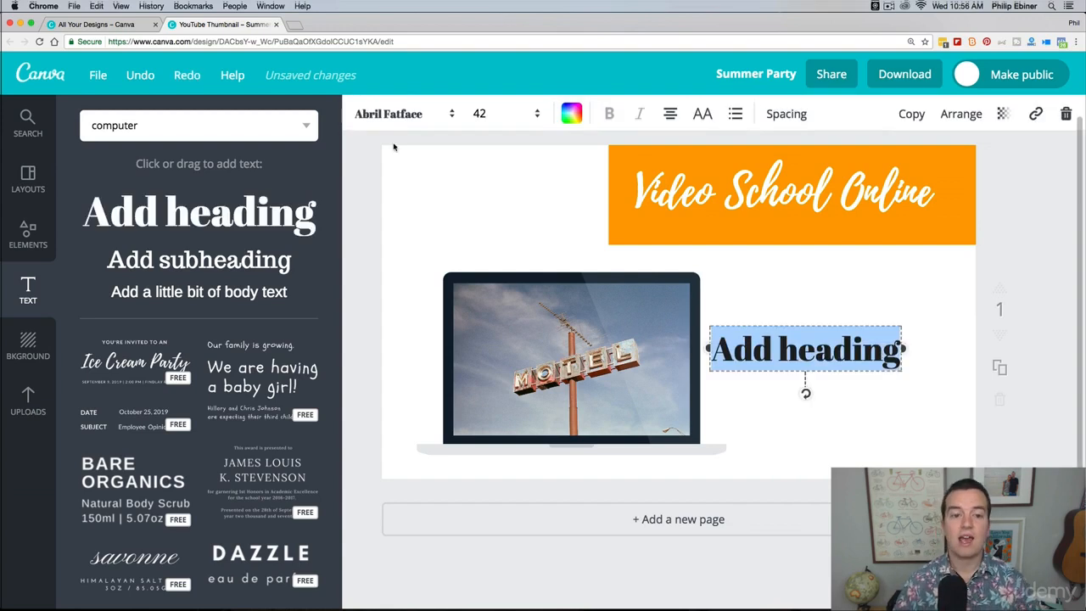
pyautogui.click(882, 336)
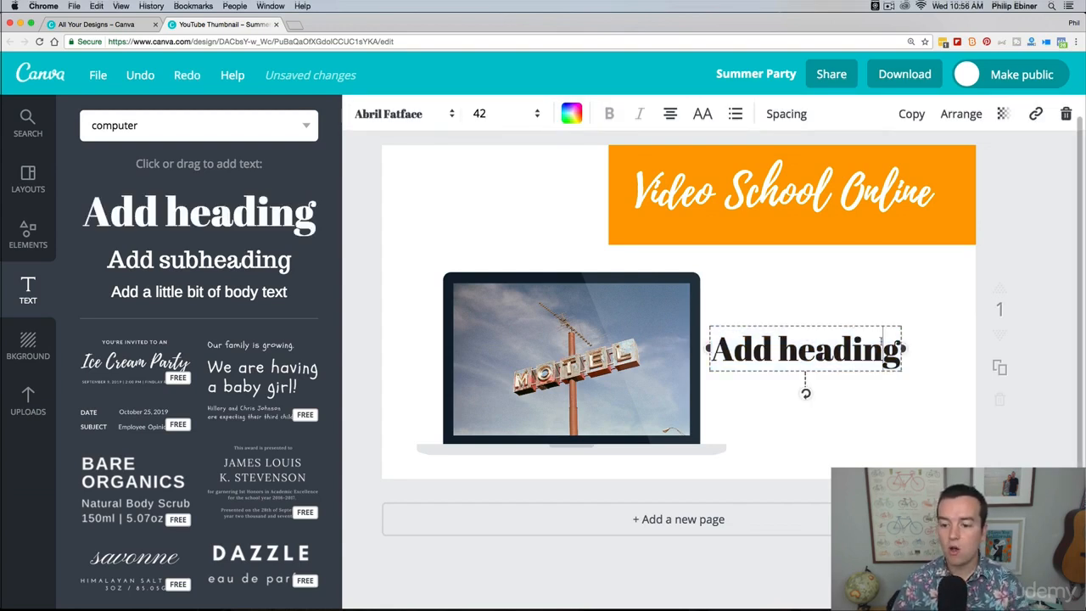
pyautogui.press('Delete')
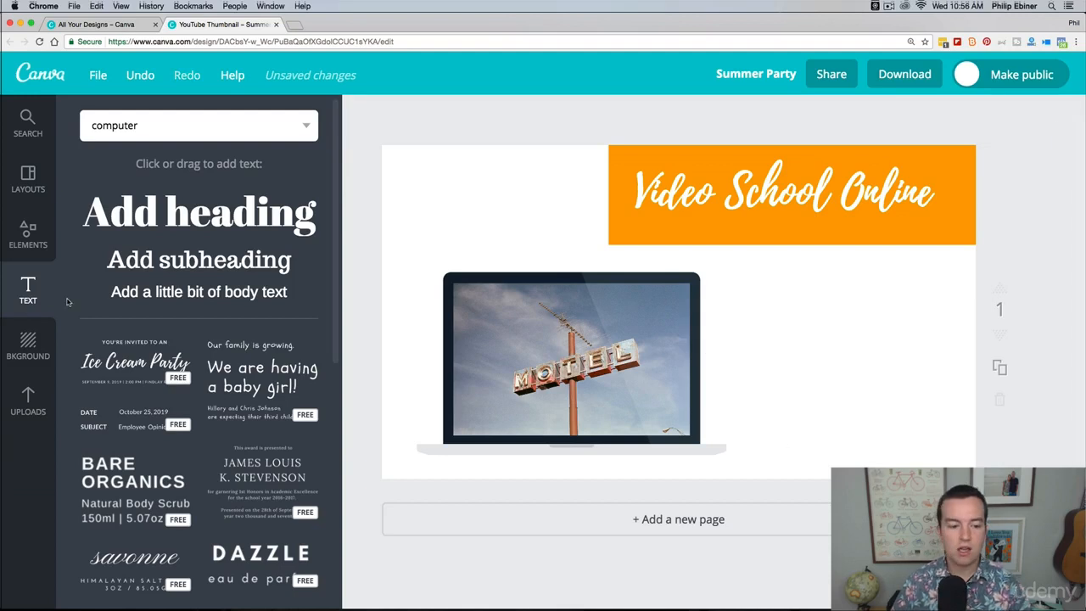
# Step: Add the free "FARM TO TABLE" text template, enlarge it to size 42.5 and position it beside the laptop frame
pyautogui.scroll(-3, 121, 333)
pyautogui.scroll(-1, 121, 332)
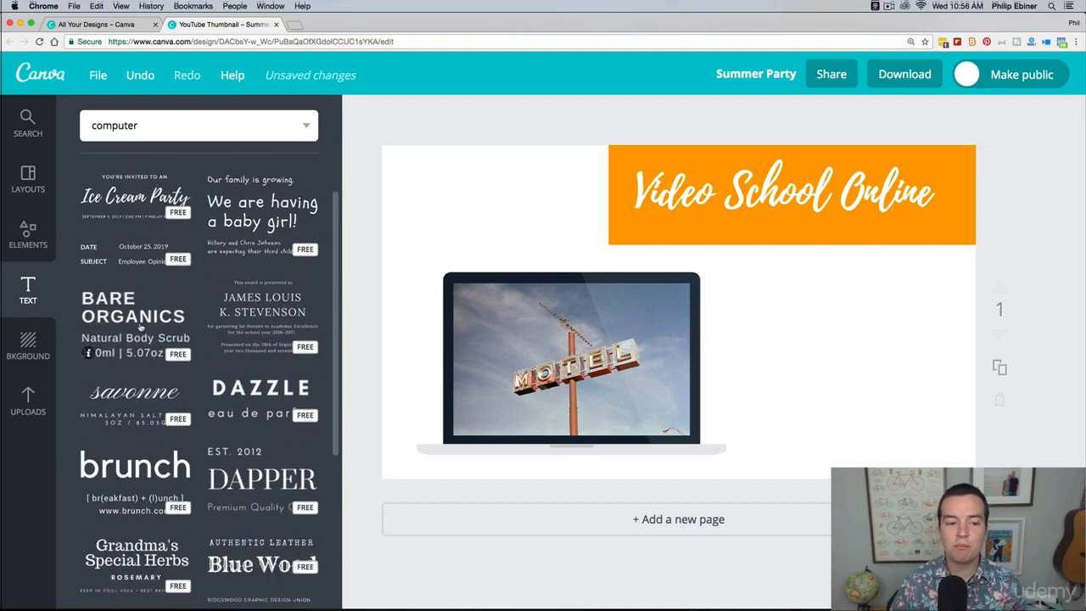
pyautogui.scroll(-1, 125, 314)
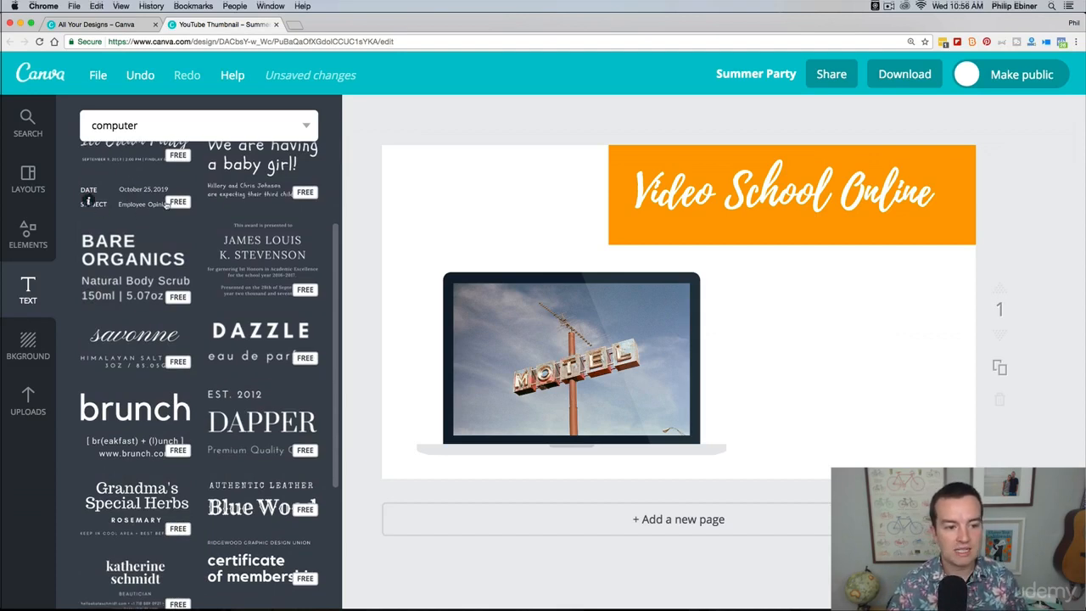
pyautogui.scroll(-2, 184, 209)
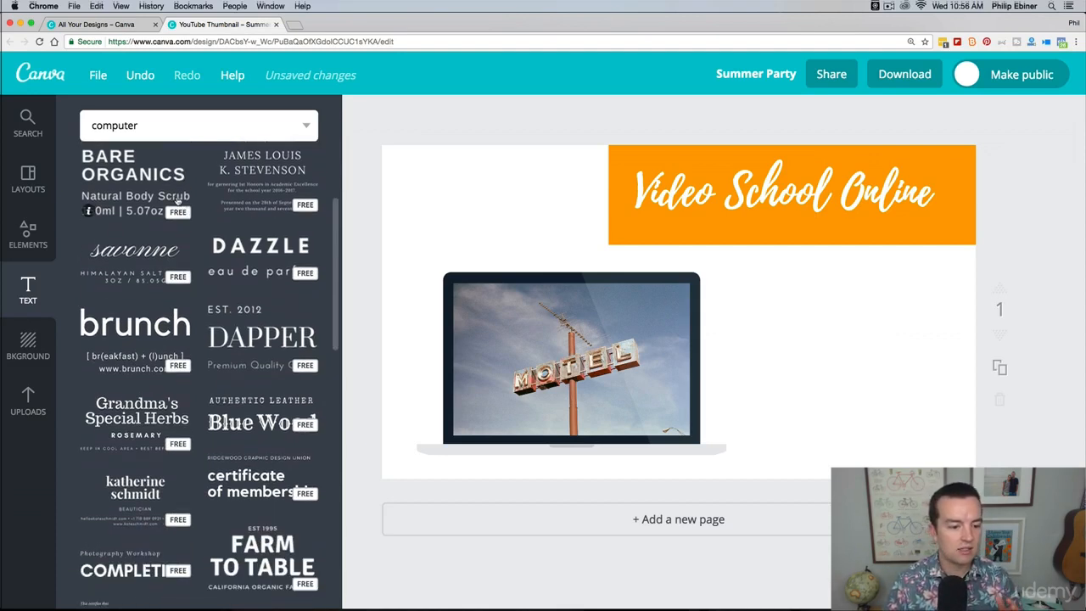
pyautogui.scroll(-2, 178, 202)
pyautogui.scroll(-2, 307, 375)
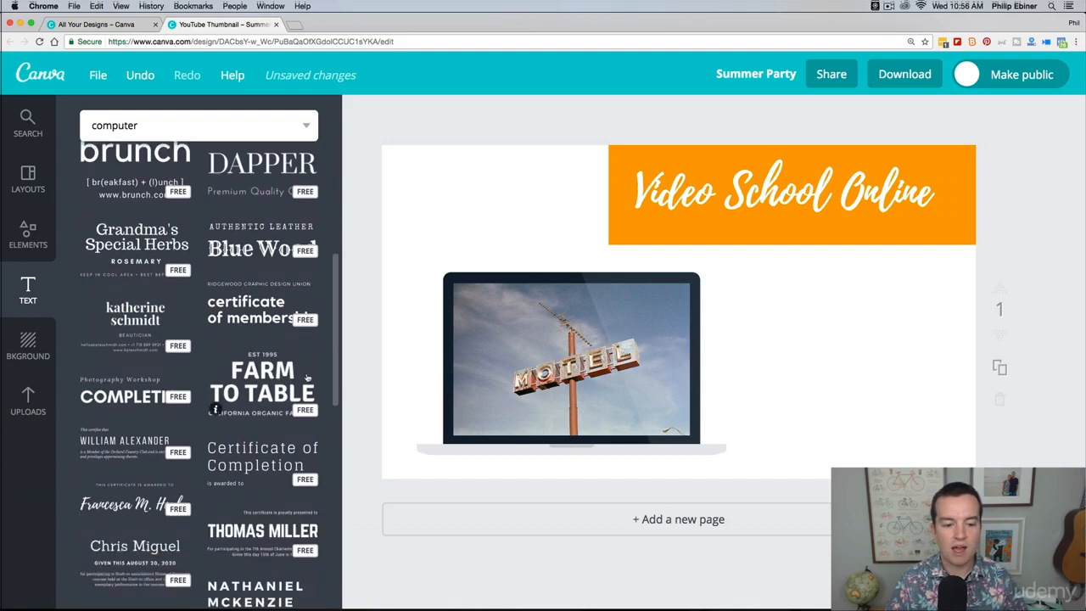
pyautogui.moveTo(263, 383); pyautogui.dragTo(845, 318)
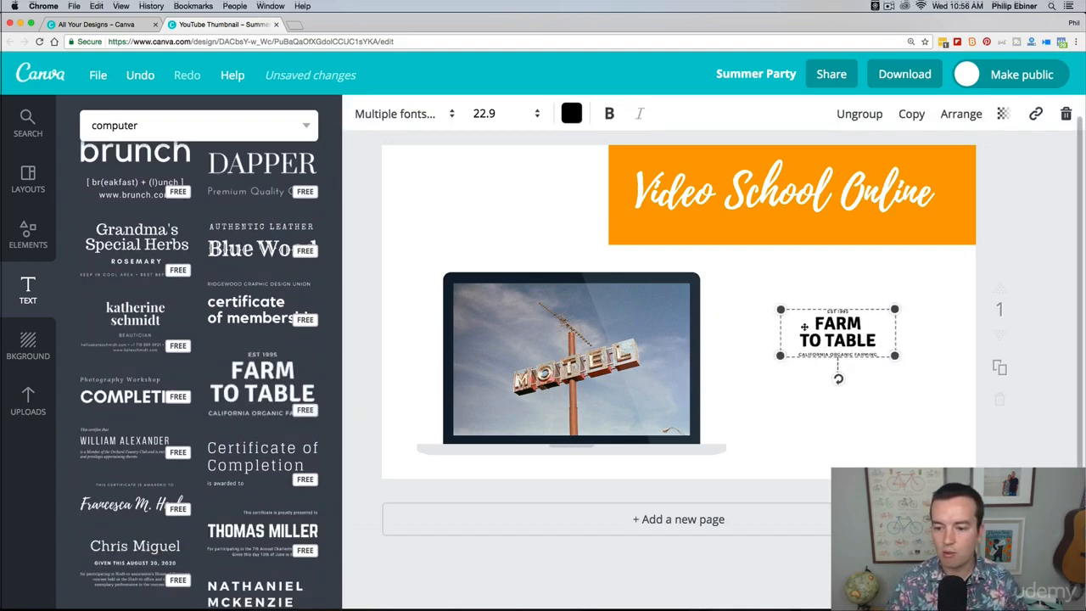
pyautogui.moveTo(780, 309); pyautogui.dragTo(683, 268)
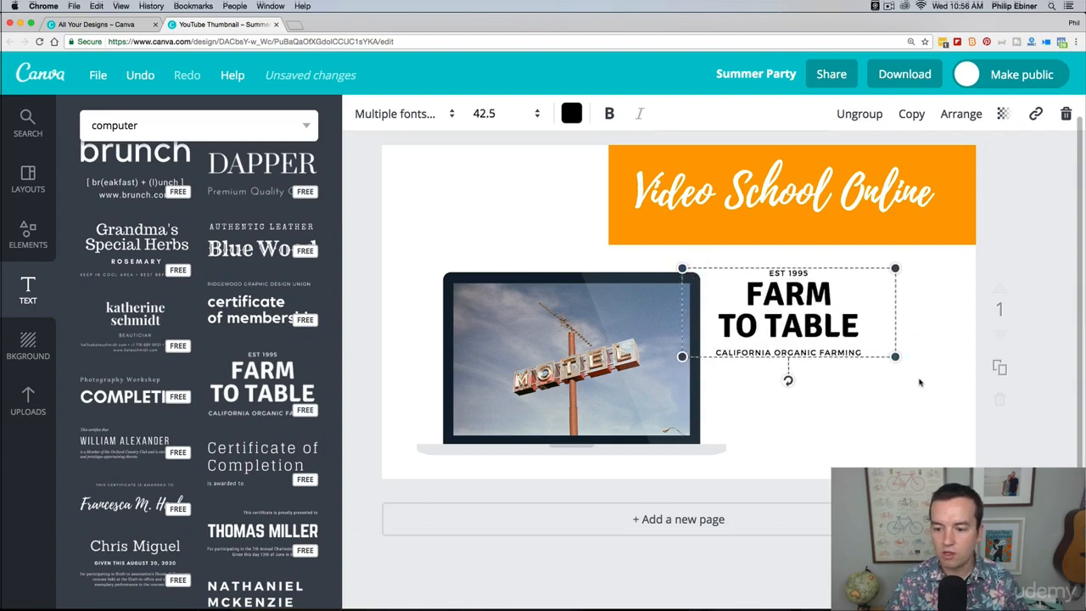
pyautogui.moveTo(815, 325); pyautogui.dragTo(859, 321)
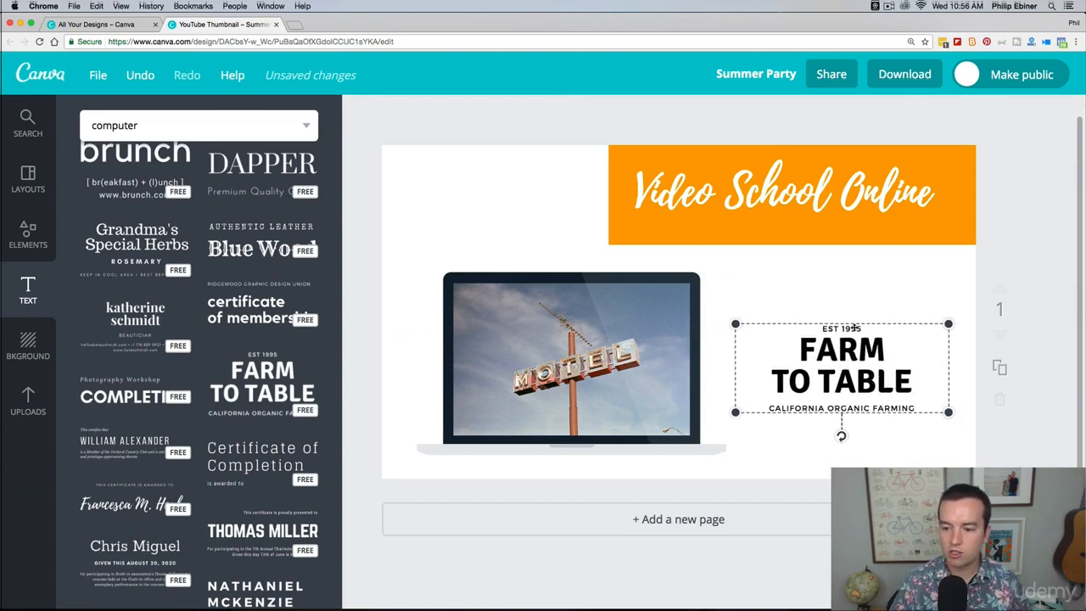
# Step: Change the year in the text template's "EST" line to 2011
pyautogui.doubleClick(852, 329)
pyautogui.write('2011')
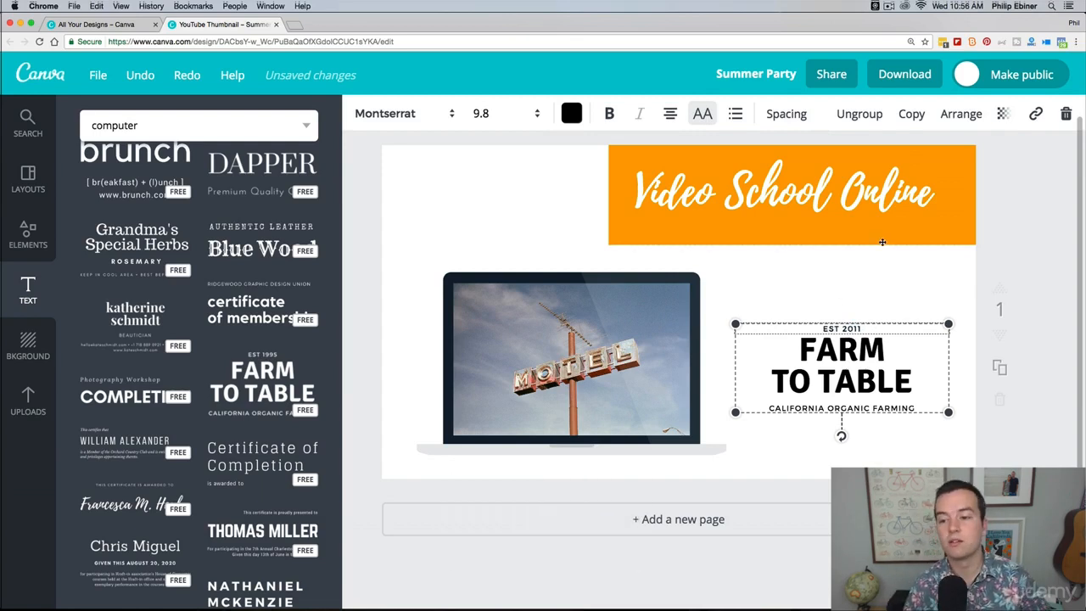
pyautogui.click(982, 260)
# Step: Delete the whole "FARM TO TABLE" text group from the thumbnail
pyautogui.click(854, 357)
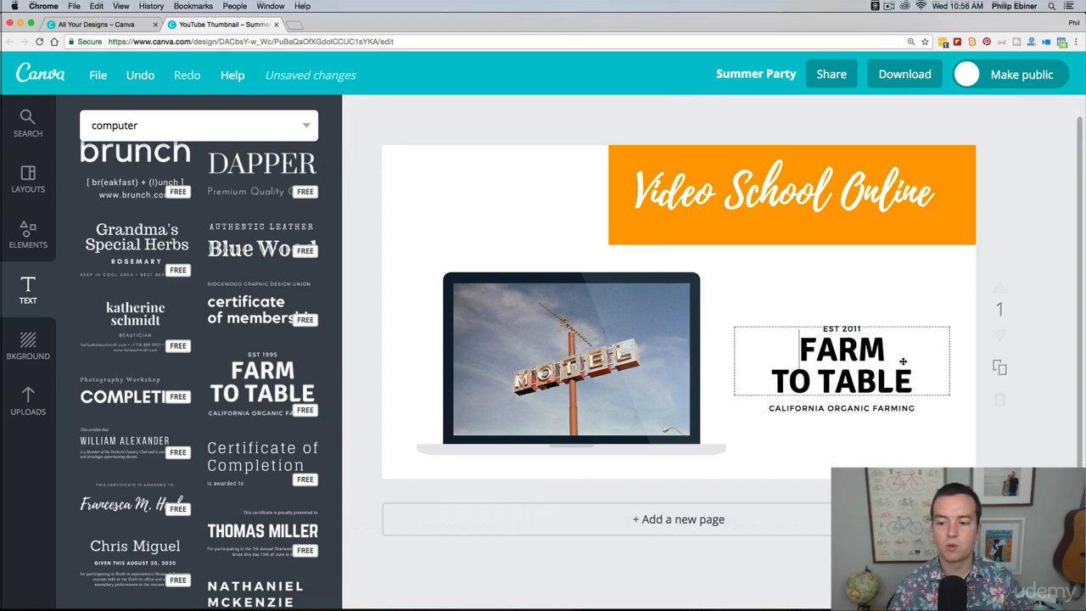
pyautogui.press('BackSpace')
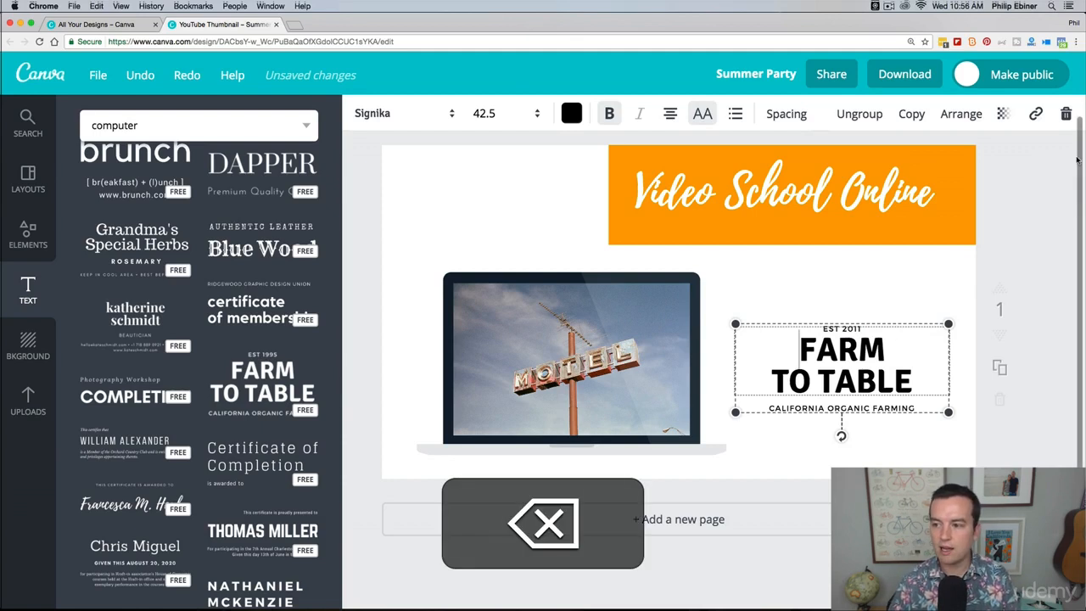
pyautogui.click(1065, 114)
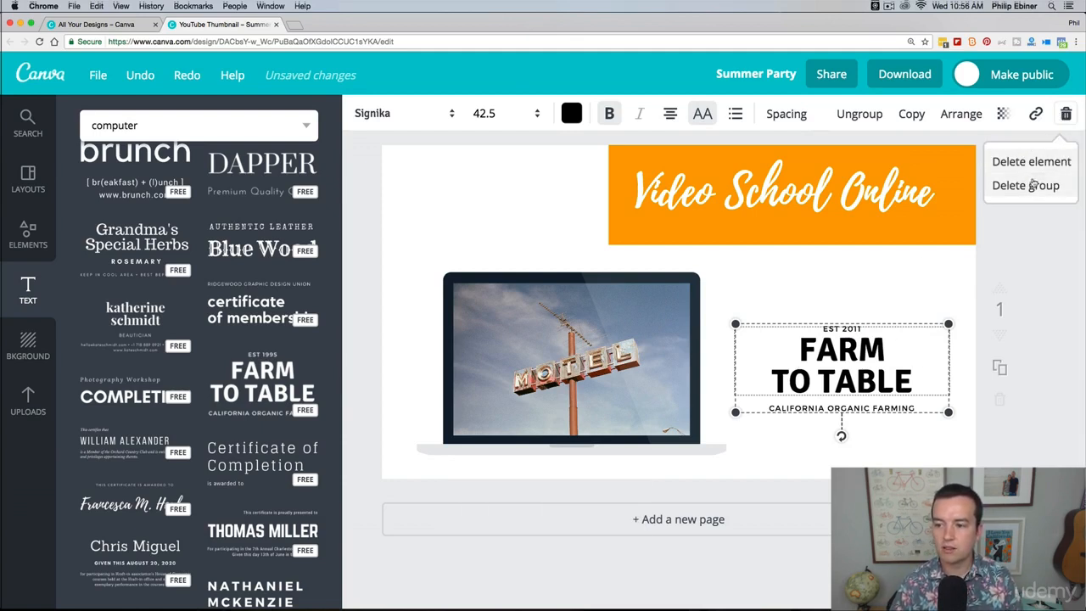
pyautogui.click(1018, 185)
# Step: Apply the free teal diagonal-stripe pattern as the thumbnail's background
pyautogui.click(29, 333)
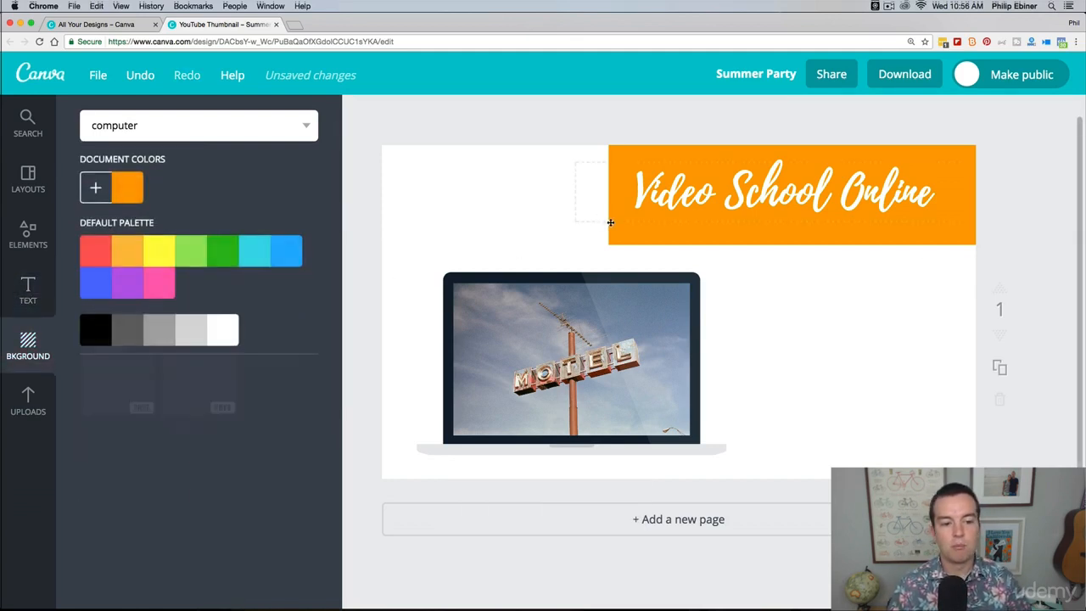
pyautogui.scroll(-2, 85, 353)
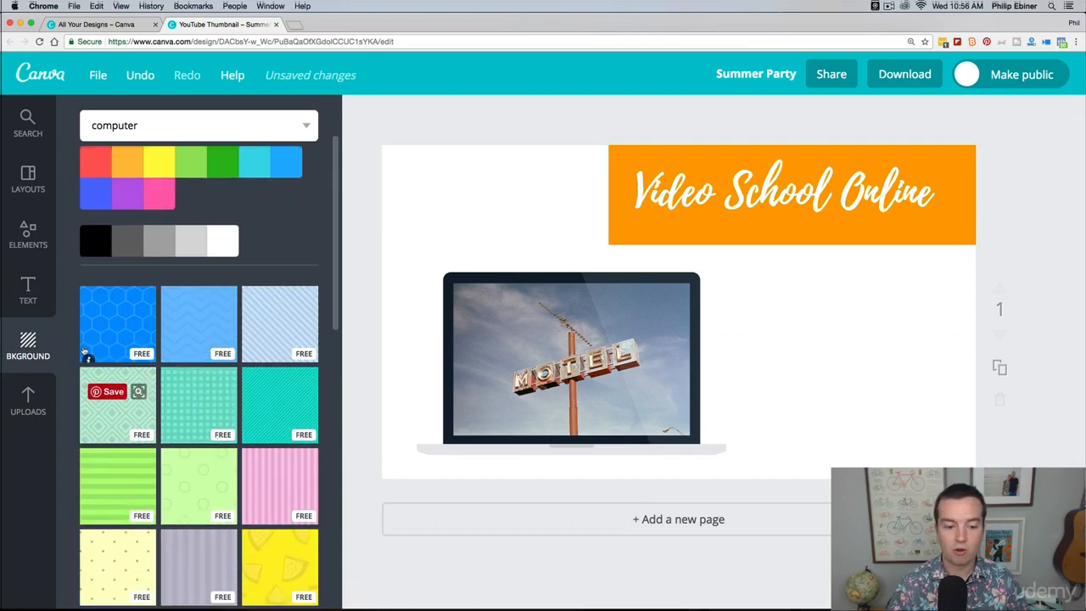
pyautogui.click(256, 397)
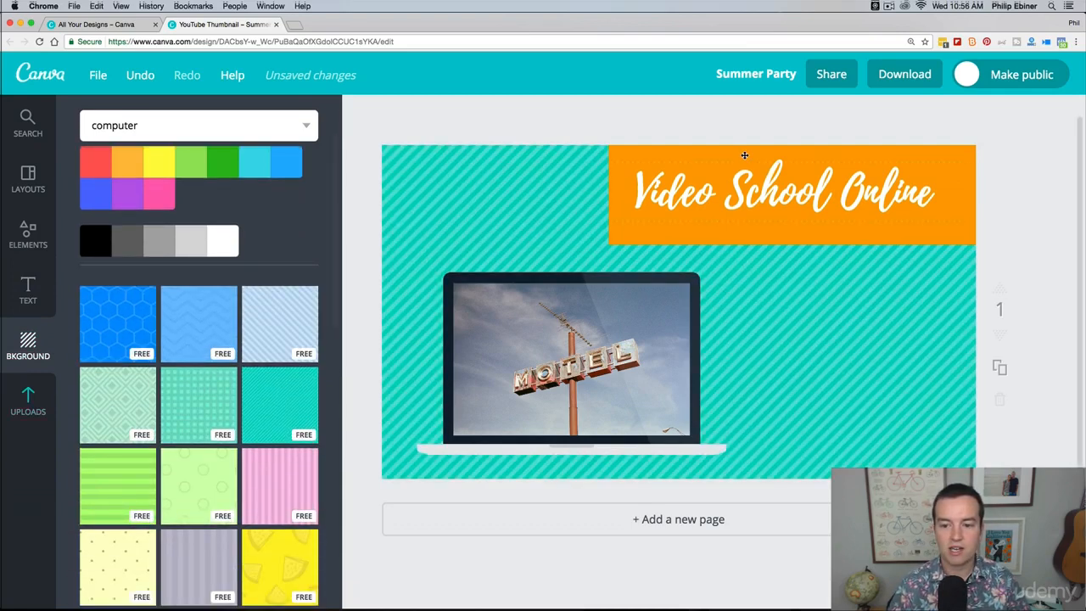
pyautogui.scroll(1, 115, 390)
pyautogui.scroll(3, 121, 386)
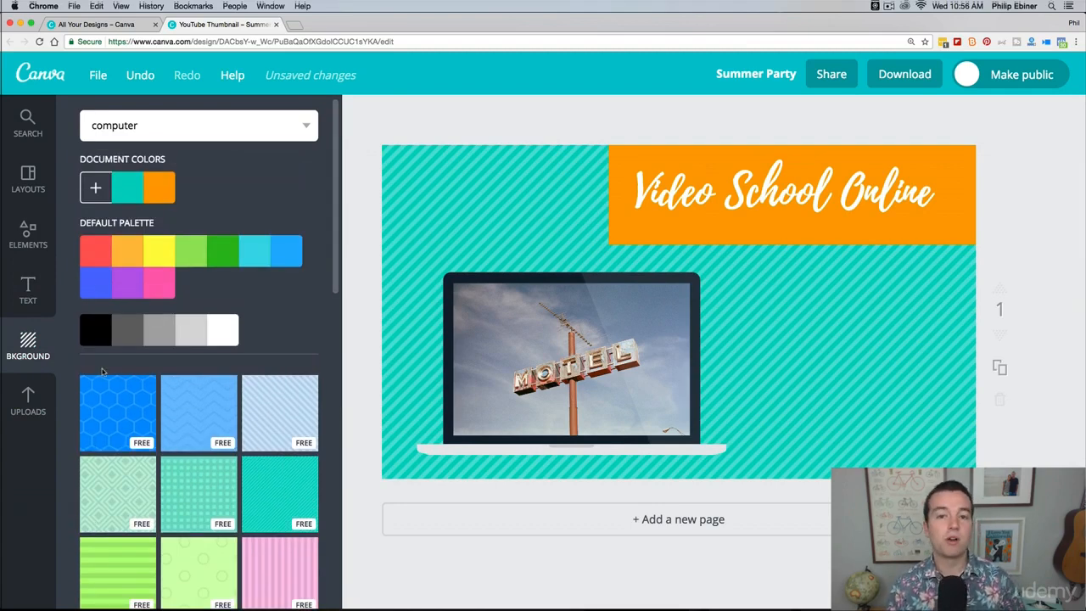
# Step: Upload the flower JPG from the Resources folder inside Adobe in 30 Minutes > Photoshop
pyautogui.click(43, 393)
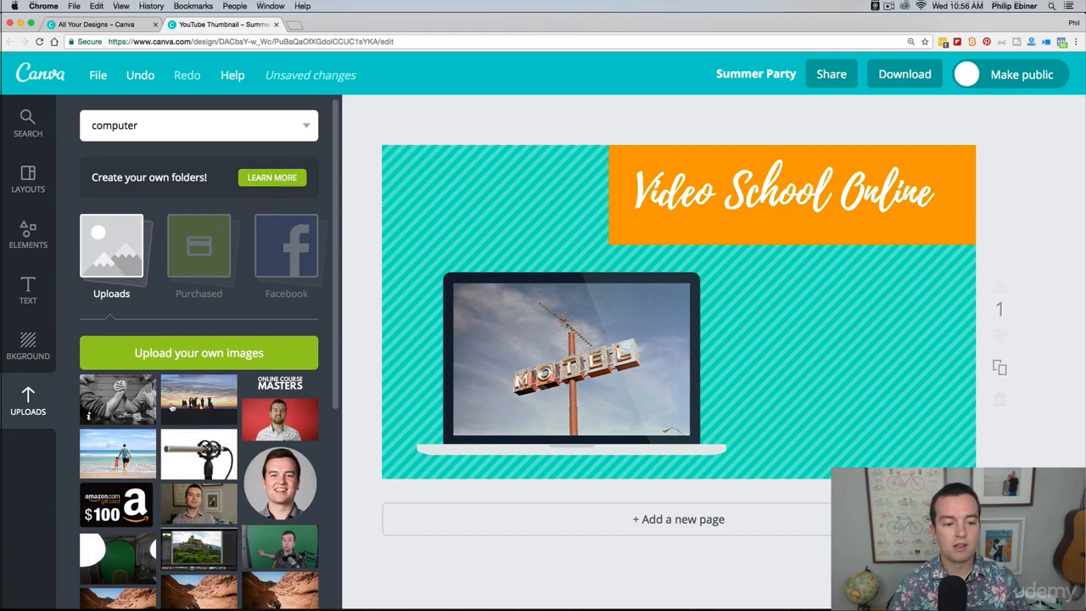
pyautogui.click(199, 351)
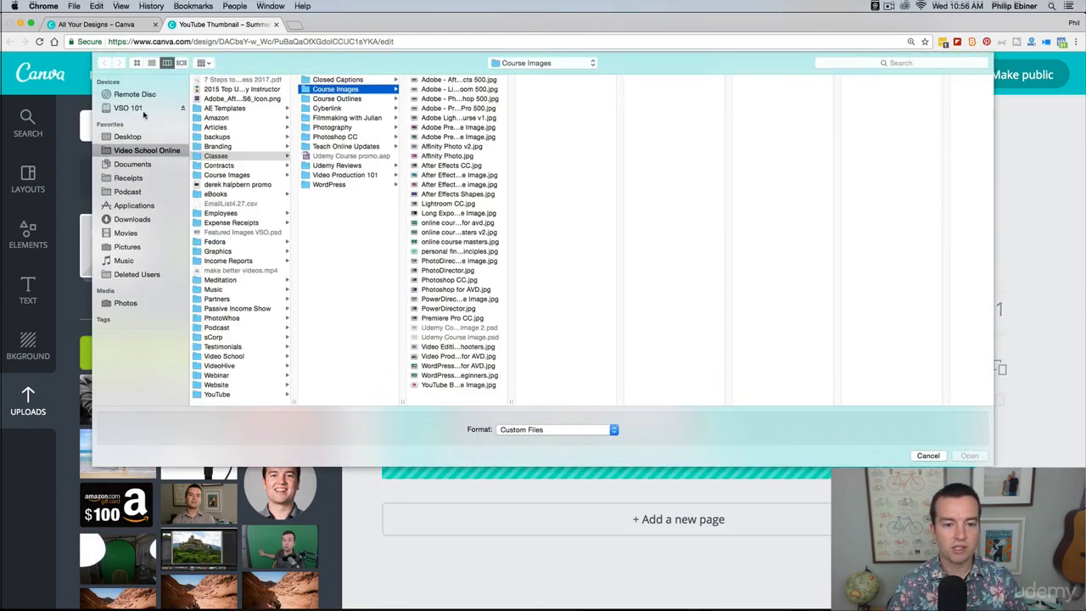
pyautogui.click(520, 64)
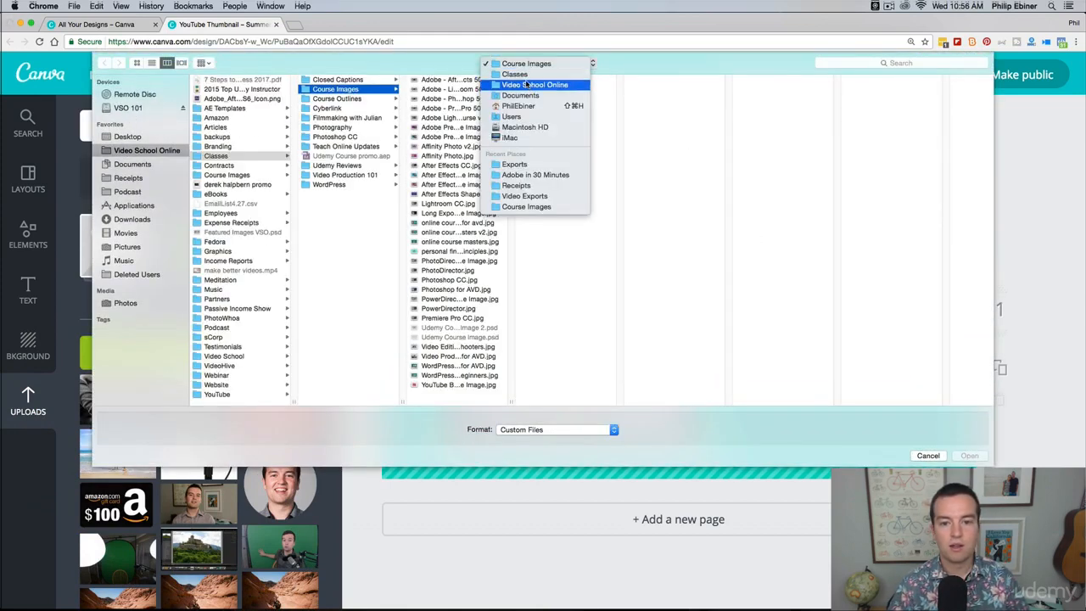
pyautogui.click(520, 167)
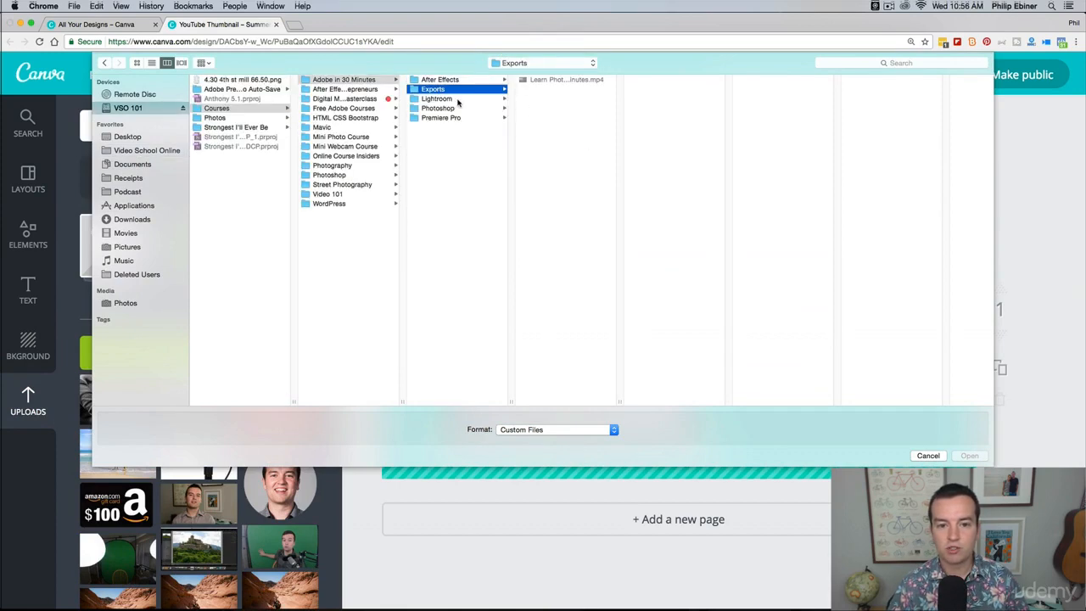
pyautogui.press('Down')
pyautogui.press('Down')
pyautogui.click(556, 80)
pyautogui.click(659, 80)
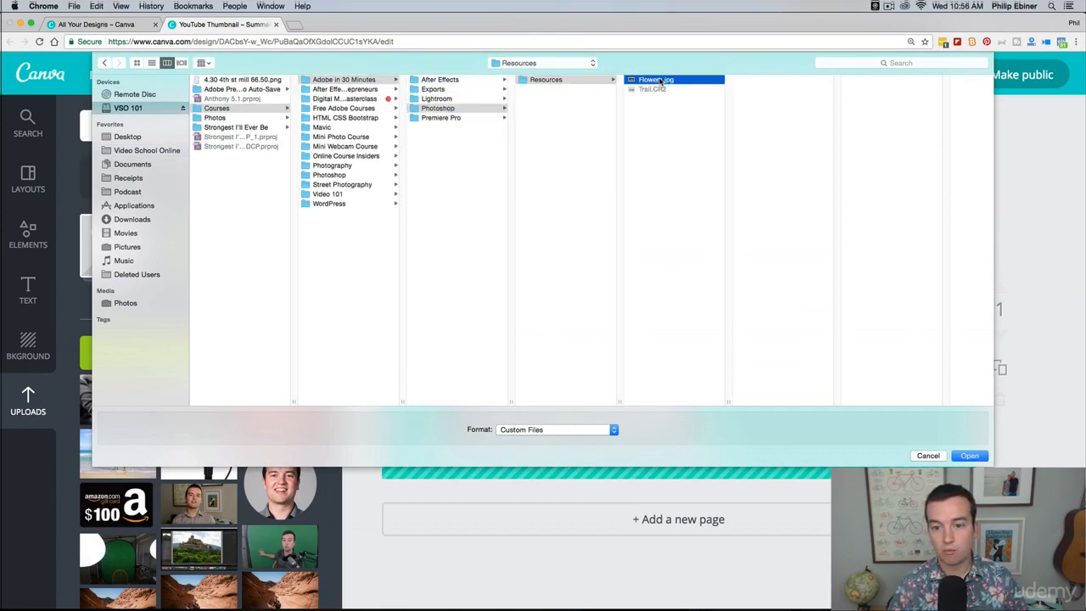
pyautogui.press('Return')
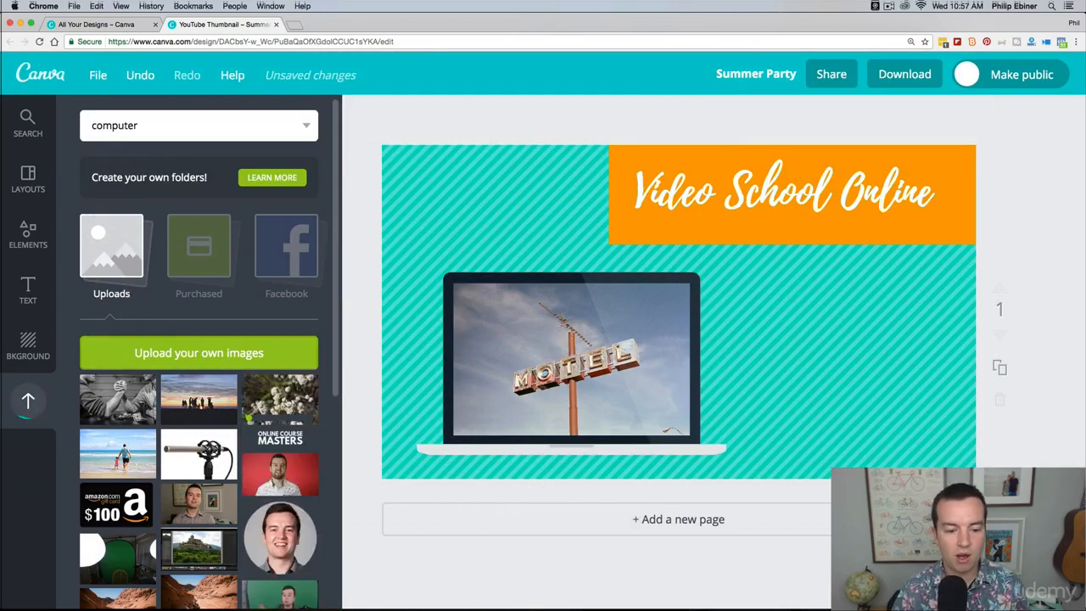
# Step: Replace the motel photo in the laptop frame with the uploaded flower photo
pyautogui.scroll(-5, 254, 386)
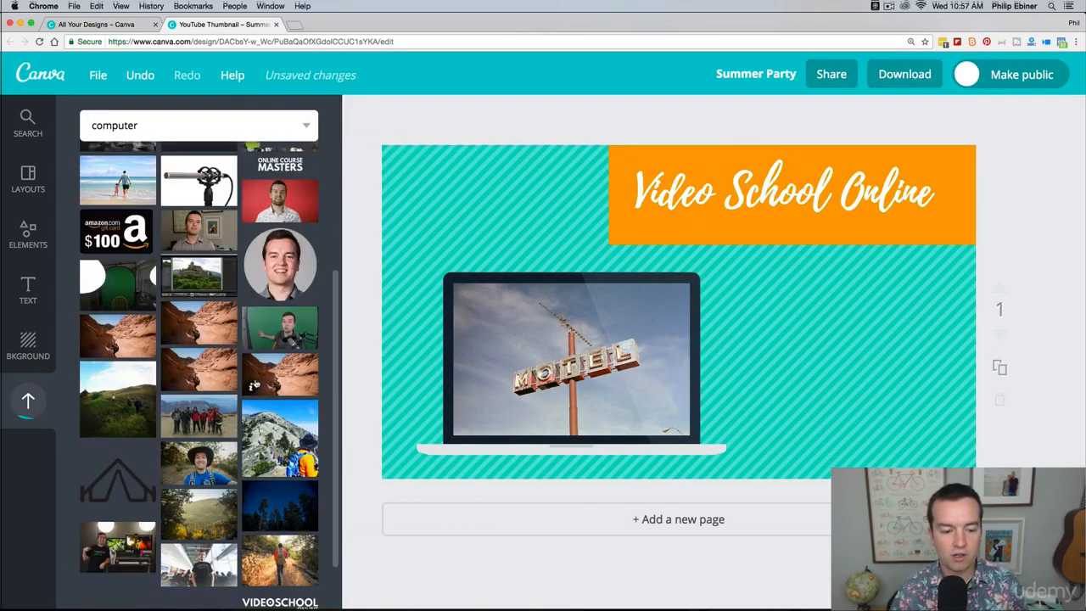
pyautogui.scroll(5, 289, 302)
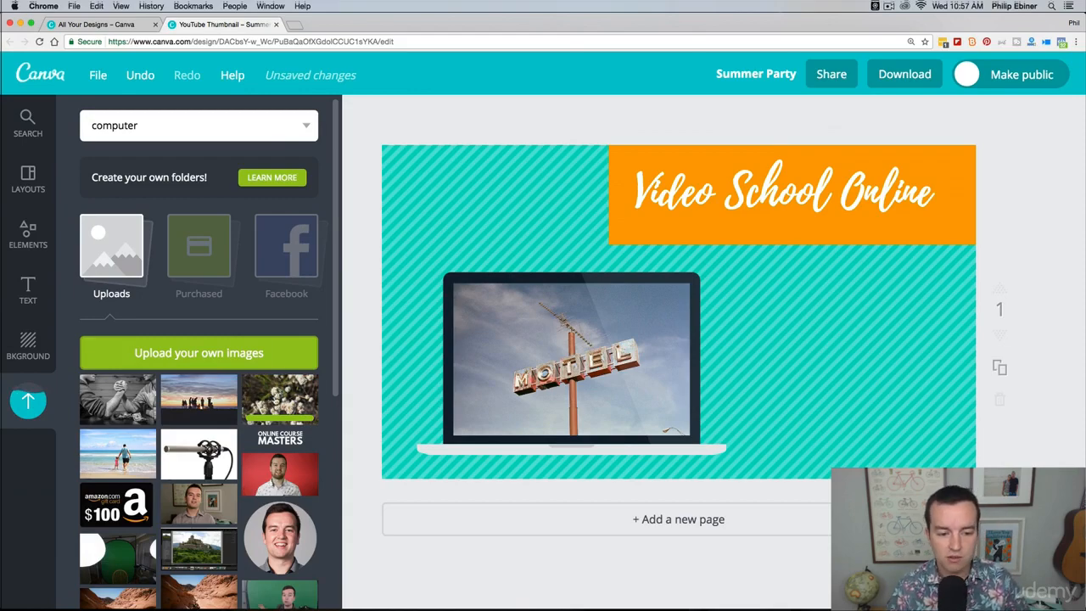
pyautogui.moveTo(284, 390); pyautogui.dragTo(571, 473)
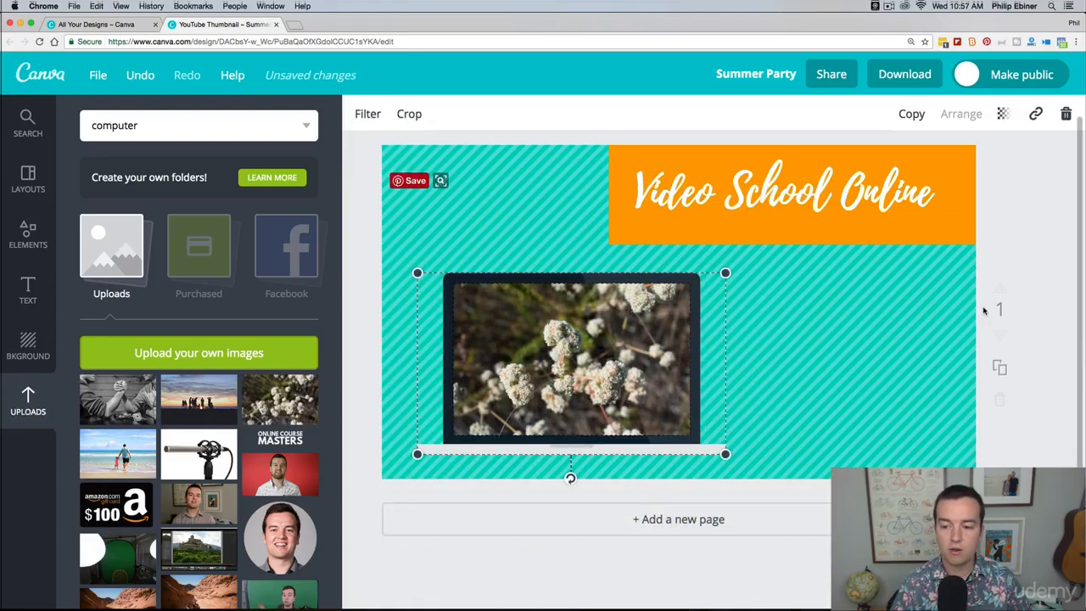
pyautogui.click(1018, 243)
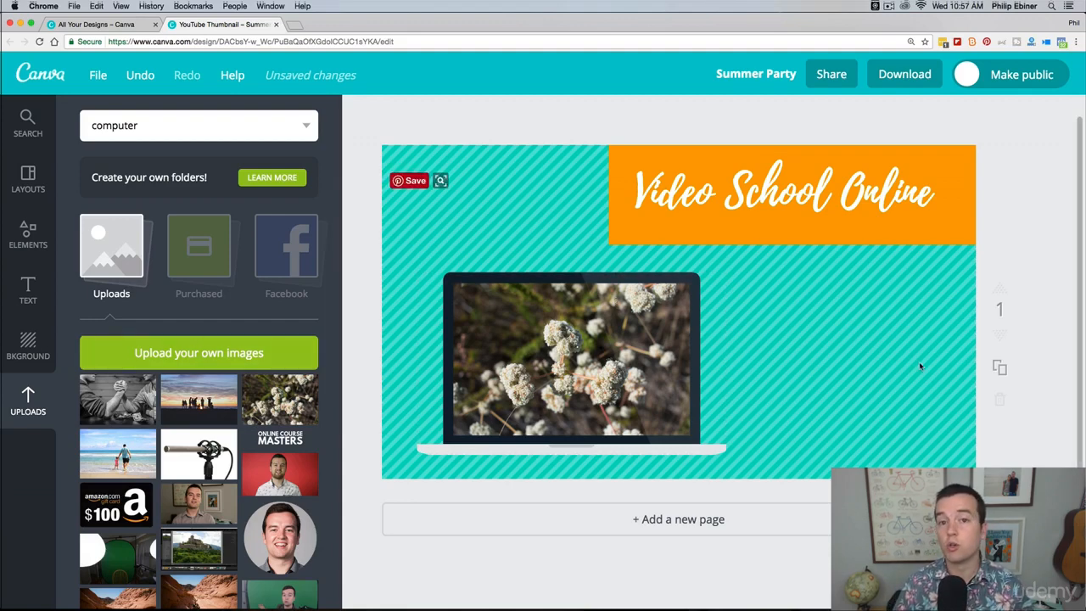
# Step: Duplicate the thumbnail page and replace the copy's banner title with "How to prune flowers"
pyautogui.scroll(1, 1027, 280)
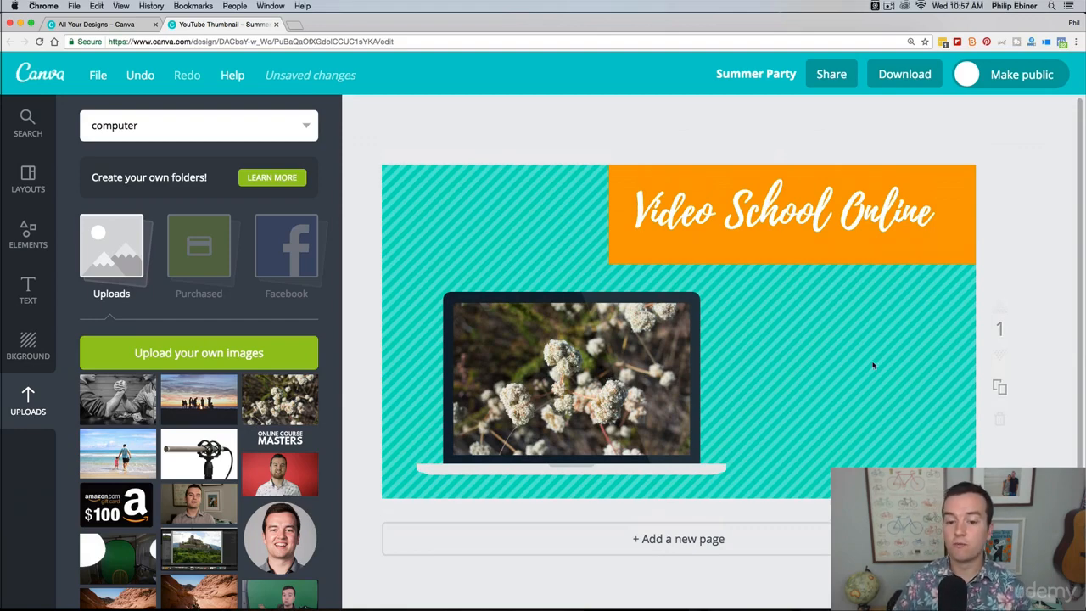
pyautogui.click(1000, 388)
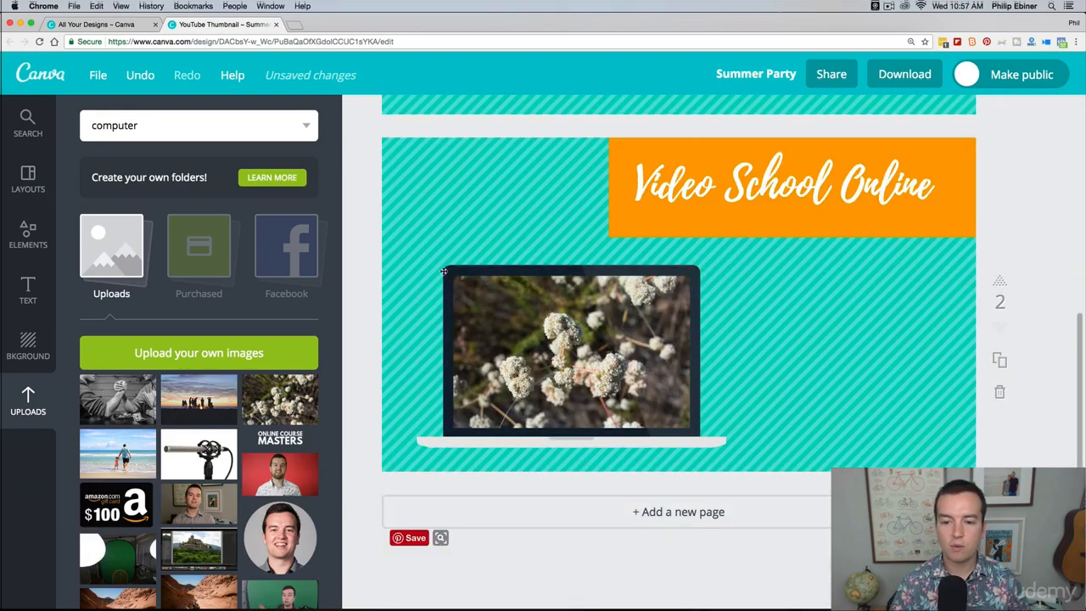
pyautogui.doubleClick(727, 177)
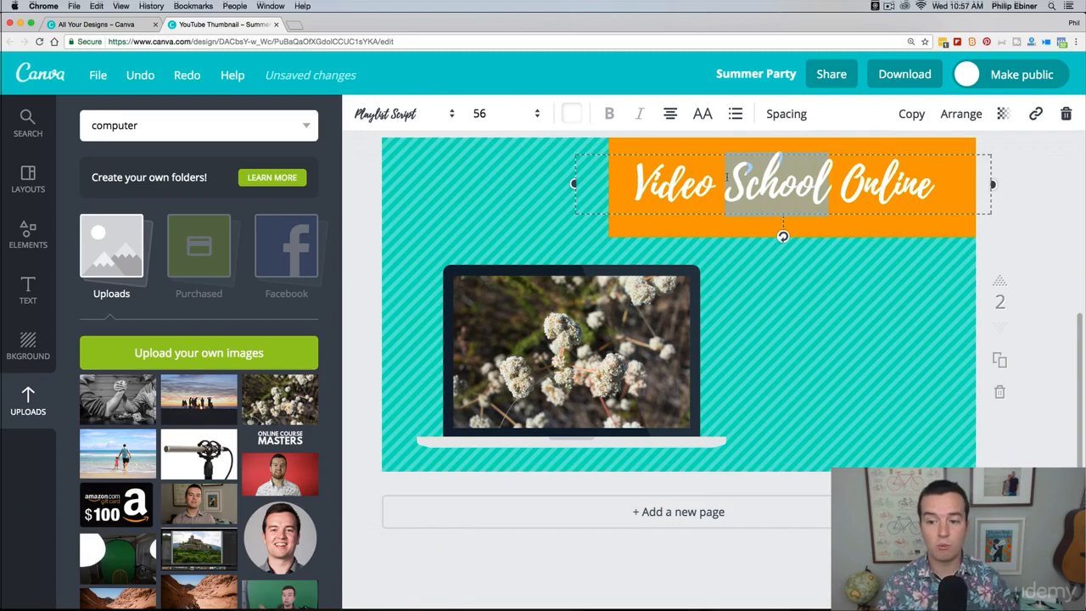
pyautogui.press('super+a')
pyautogui.write('How ')
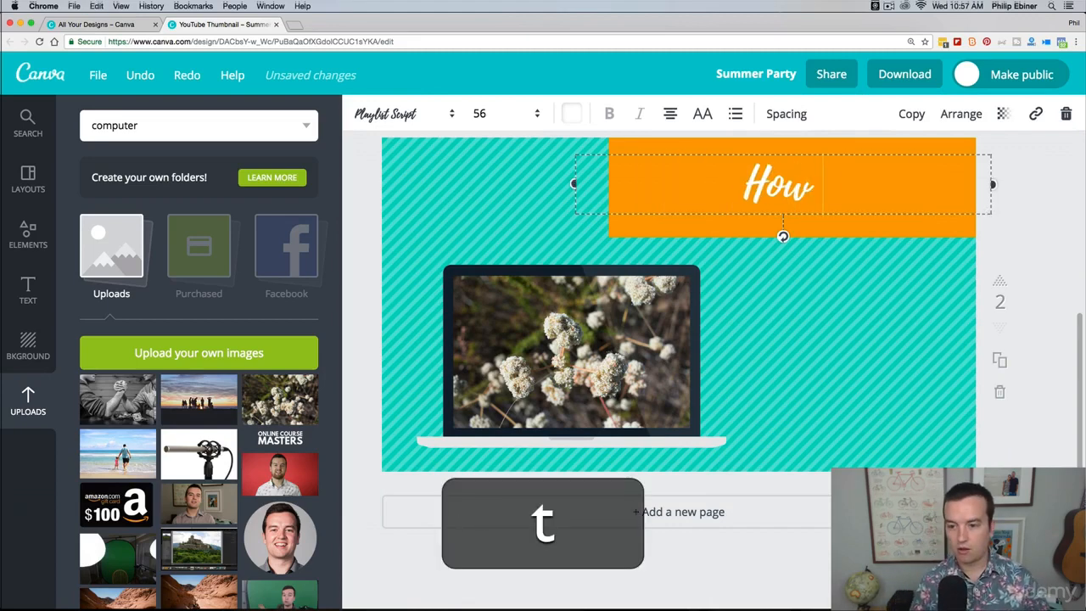
pyautogui.write('to prune flowers')
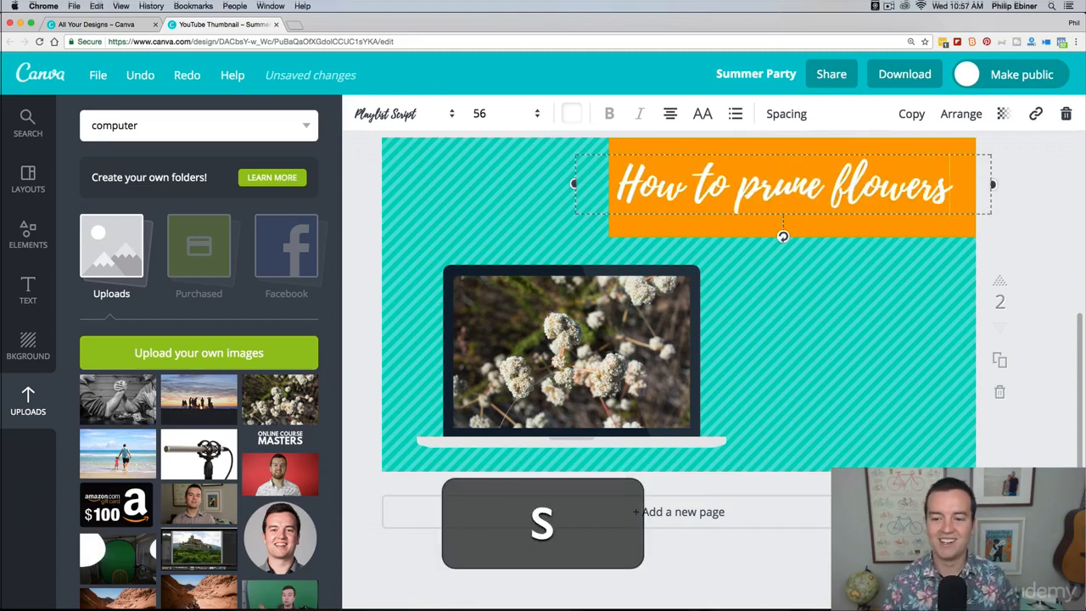
pyautogui.click(1036, 222)
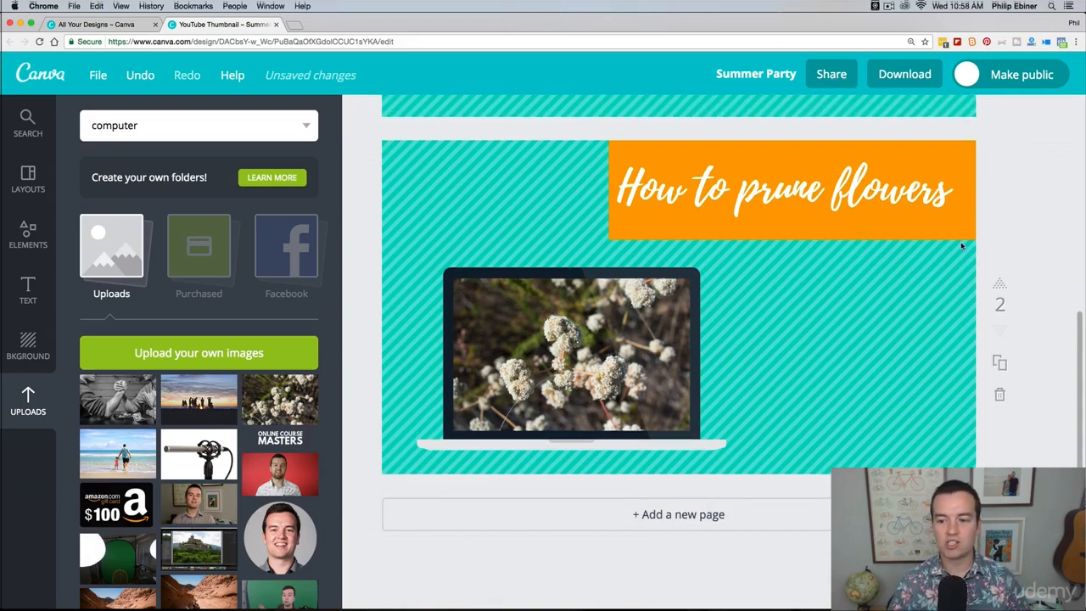
# Step: Open the design's download options and set the file type to JPG
pyautogui.scroll(5, 1022, 249)
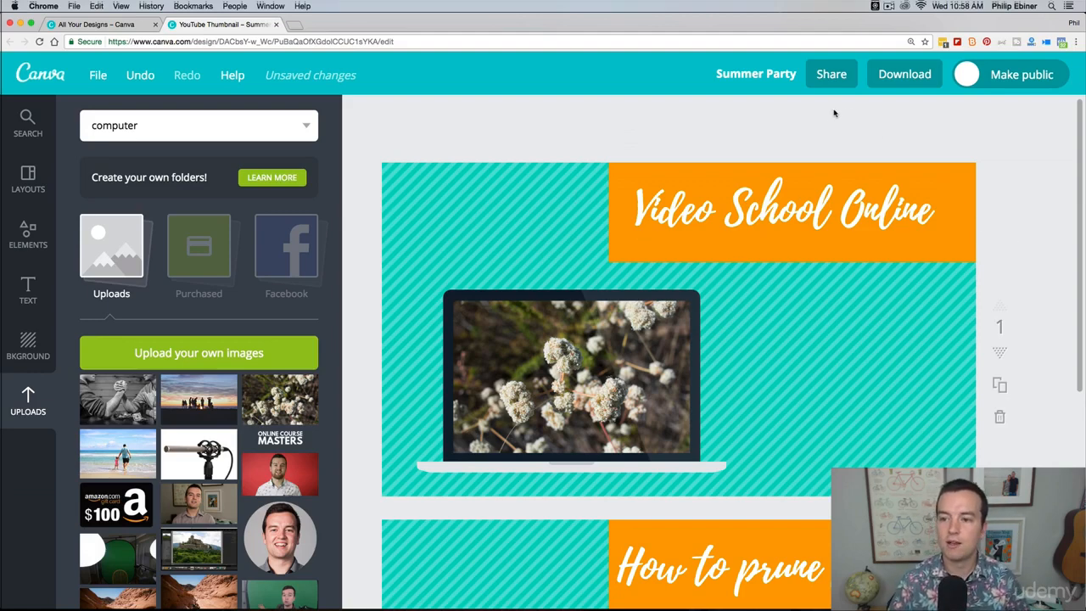
pyautogui.click(904, 71)
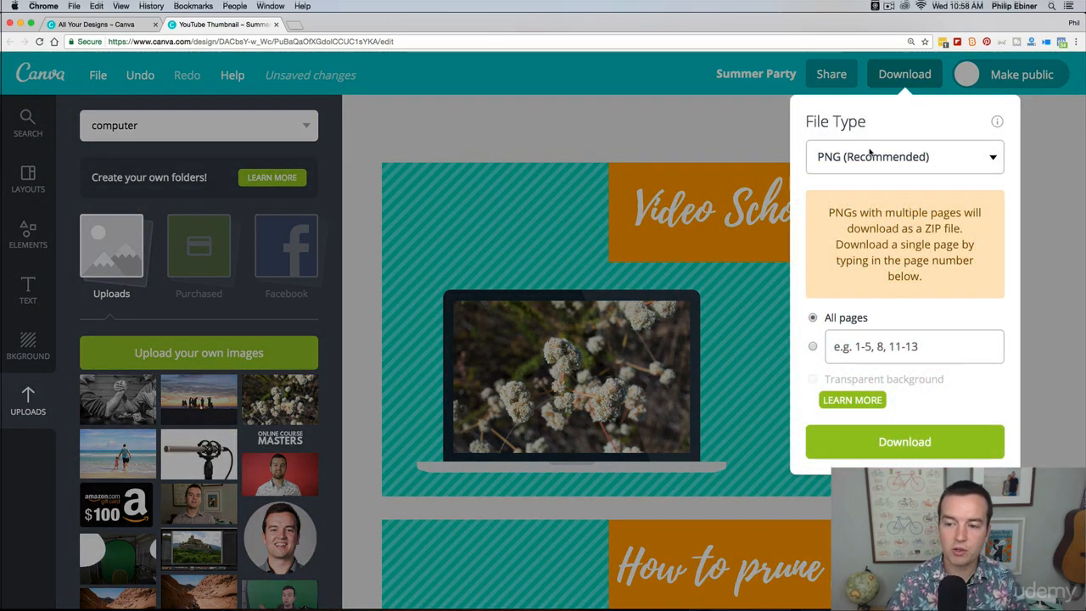
pyautogui.click(871, 156)
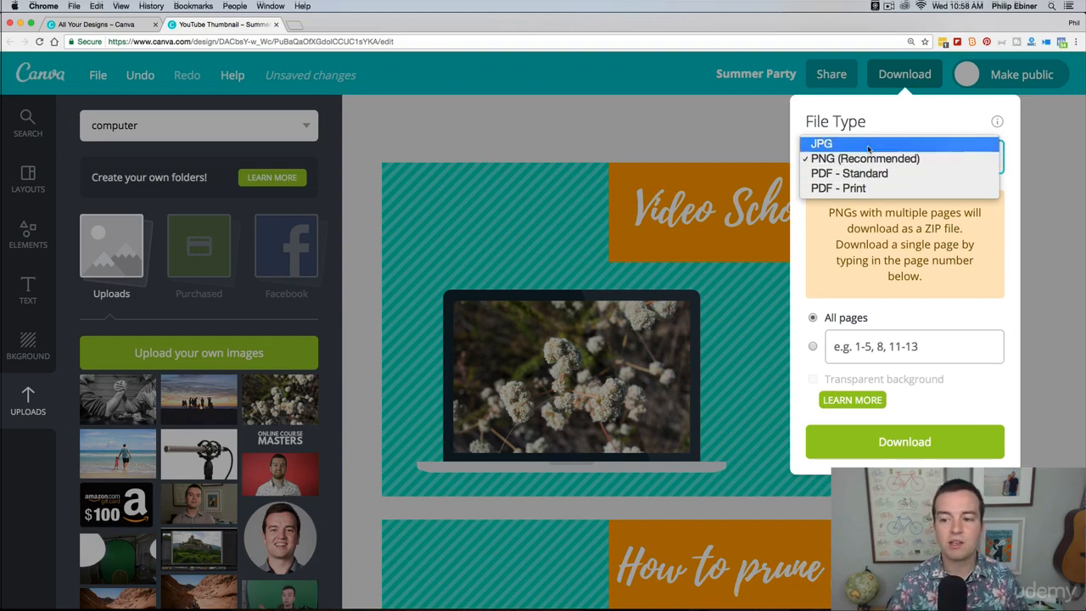
pyautogui.click(911, 145)
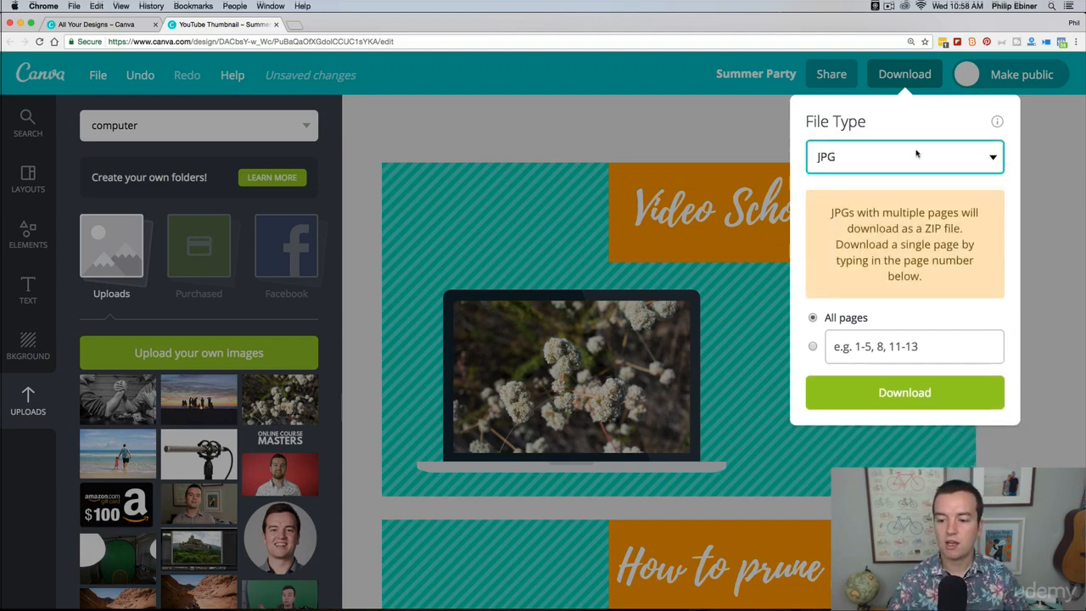
# Step: Limit the download to page 2 and save it as "Summer Party" on the Desktop
pyautogui.click(812, 348)
pyautogui.click(813, 319)
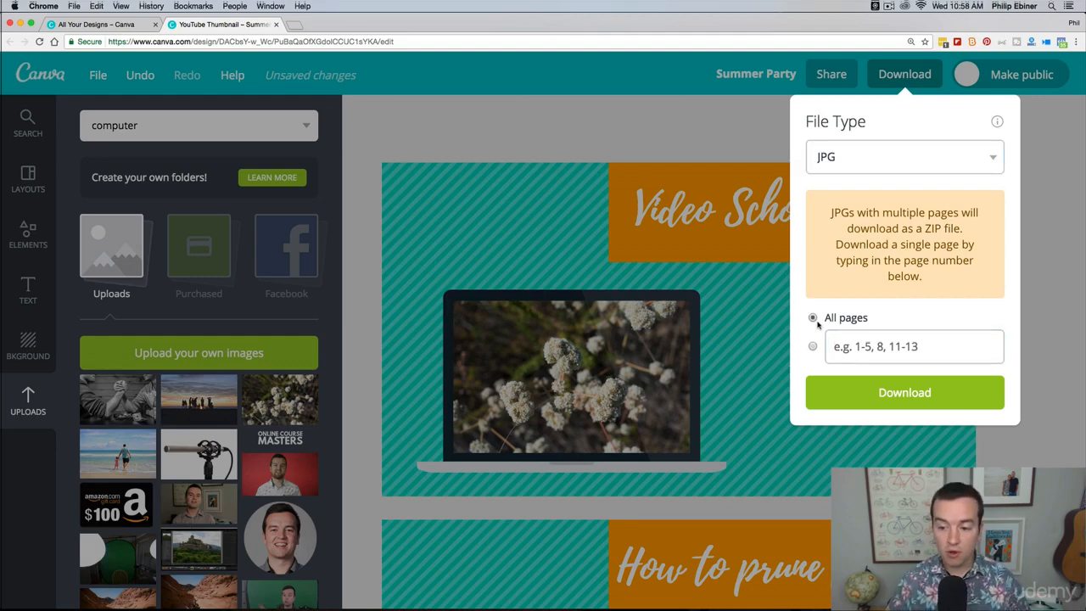
pyautogui.click(811, 347)
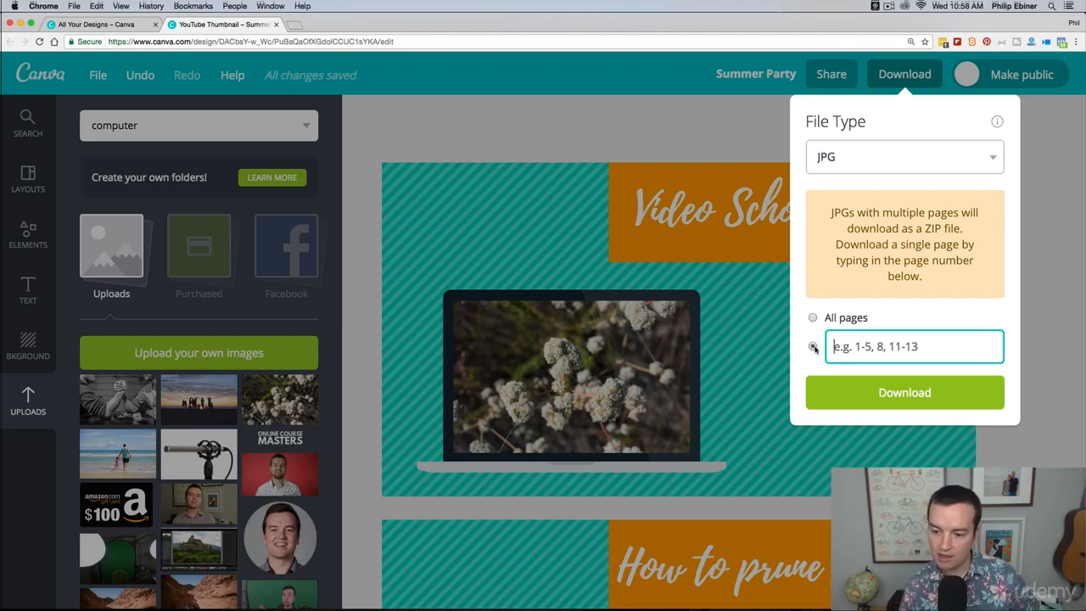
pyautogui.write('2')
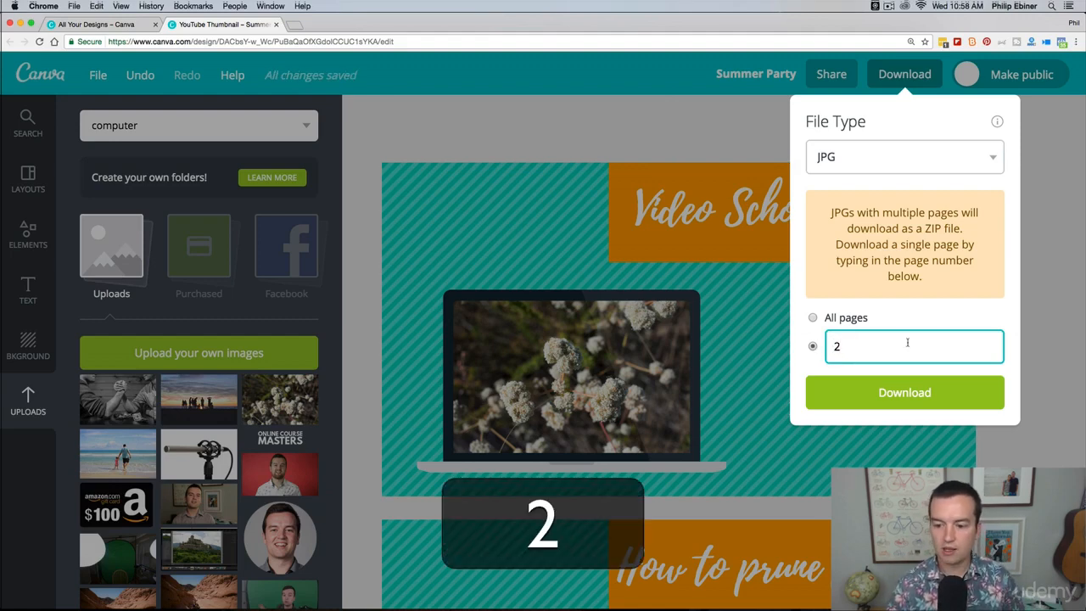
pyautogui.click(916, 388)
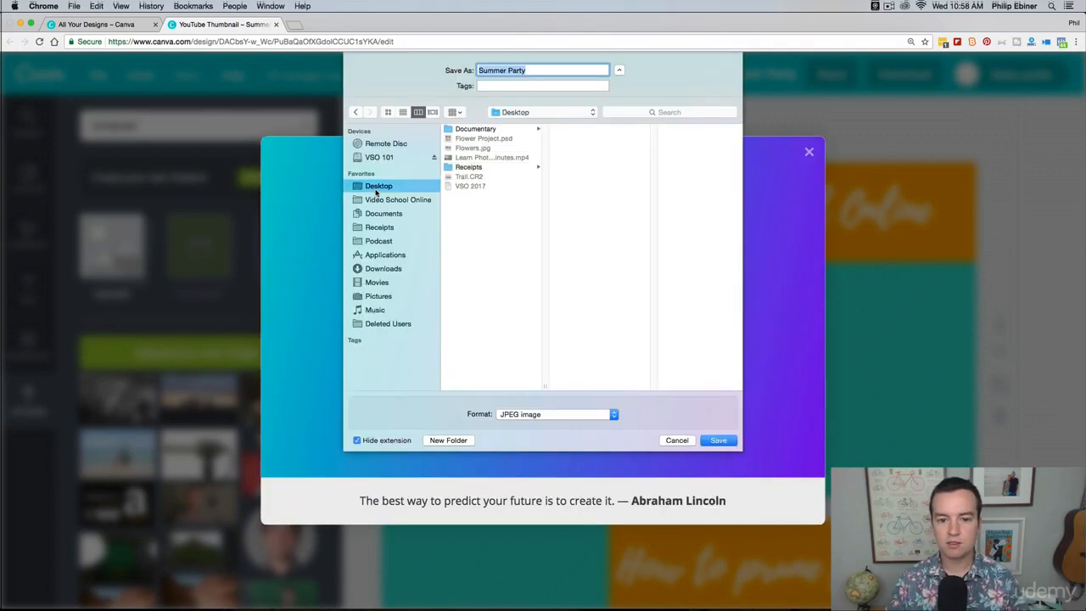
pyautogui.press('Return')
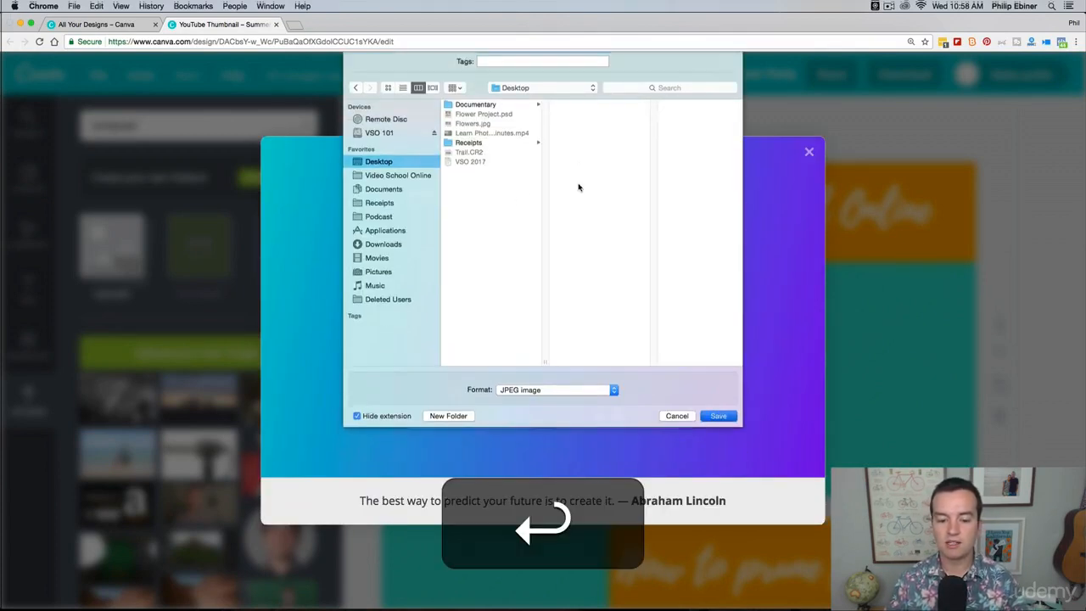
# Step: Show the downloaded Summer Party.jpg in Finder, preview it at large size, and close the preview and both Finder windows
pyautogui.click(107, 598)
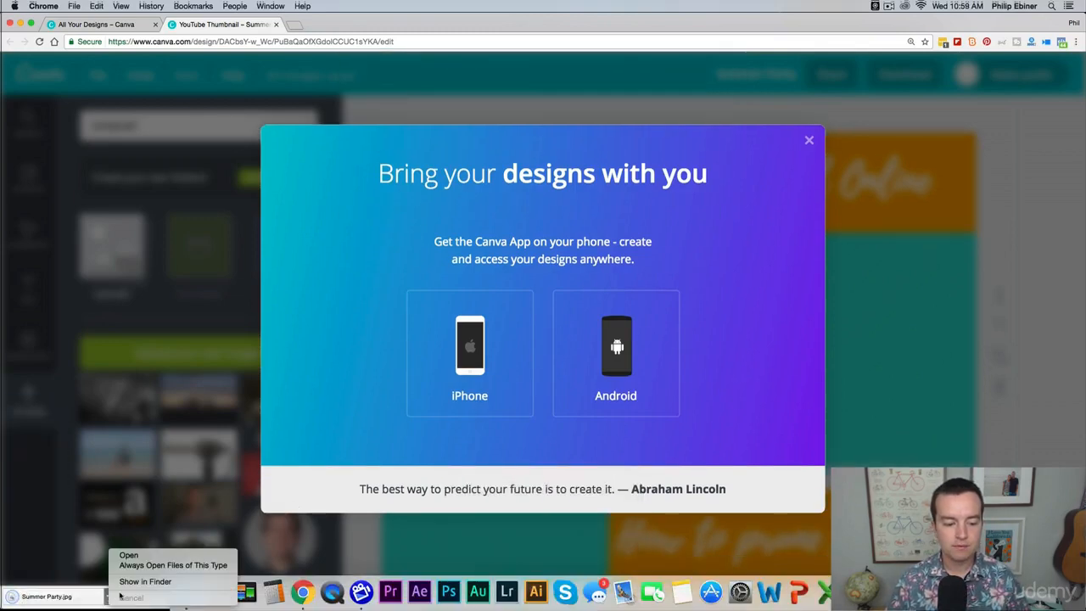
pyautogui.click(136, 585)
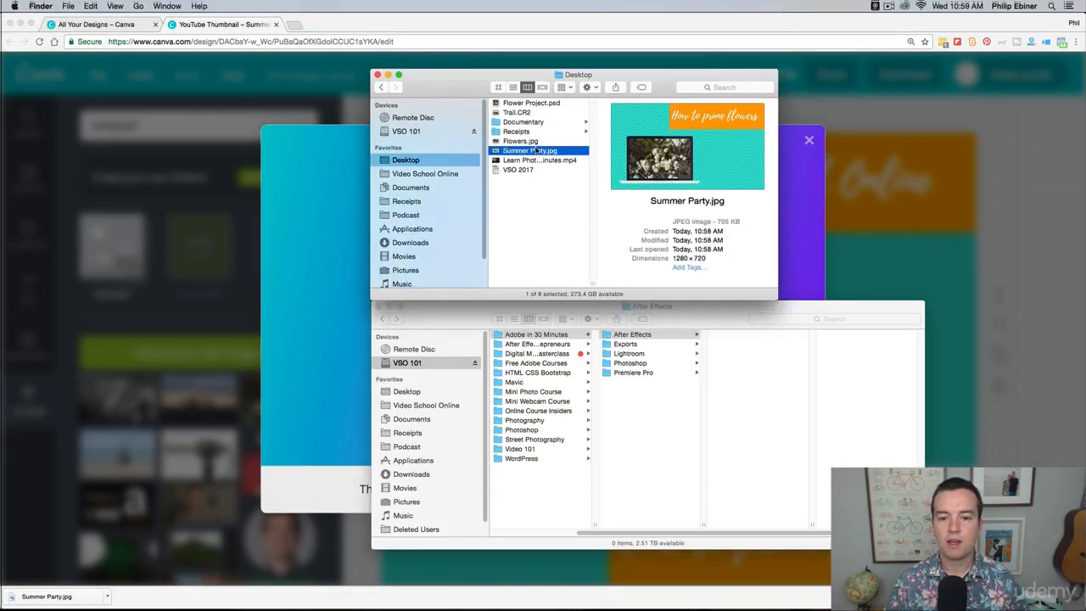
pyautogui.press('space')
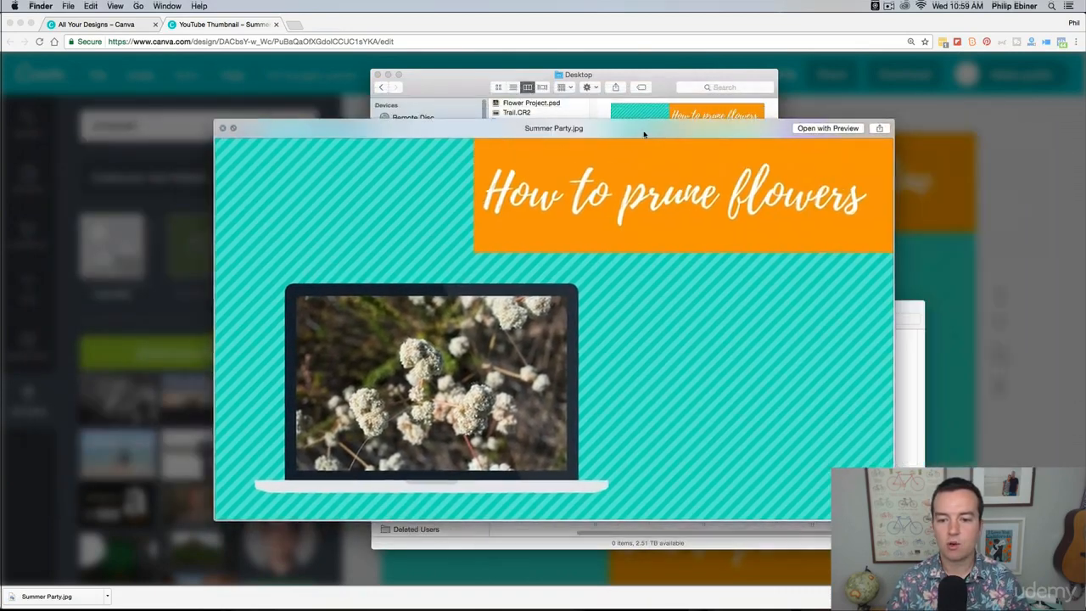
pyautogui.moveTo(643, 134); pyautogui.dragTo(704, 39)
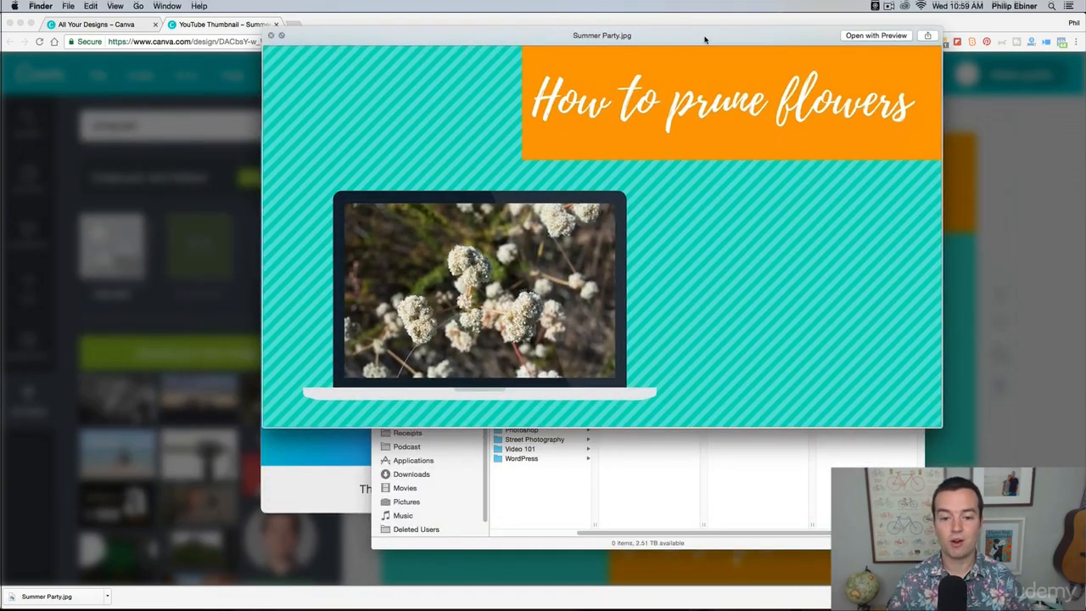
pyautogui.press('space')
pyautogui.click(378, 76)
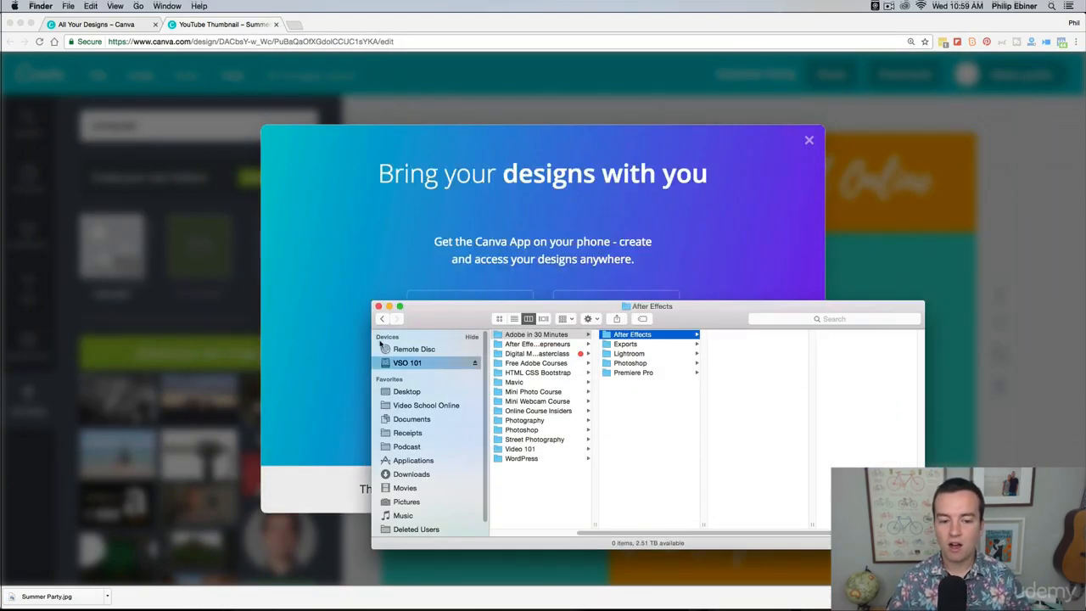
pyautogui.click(378, 306)
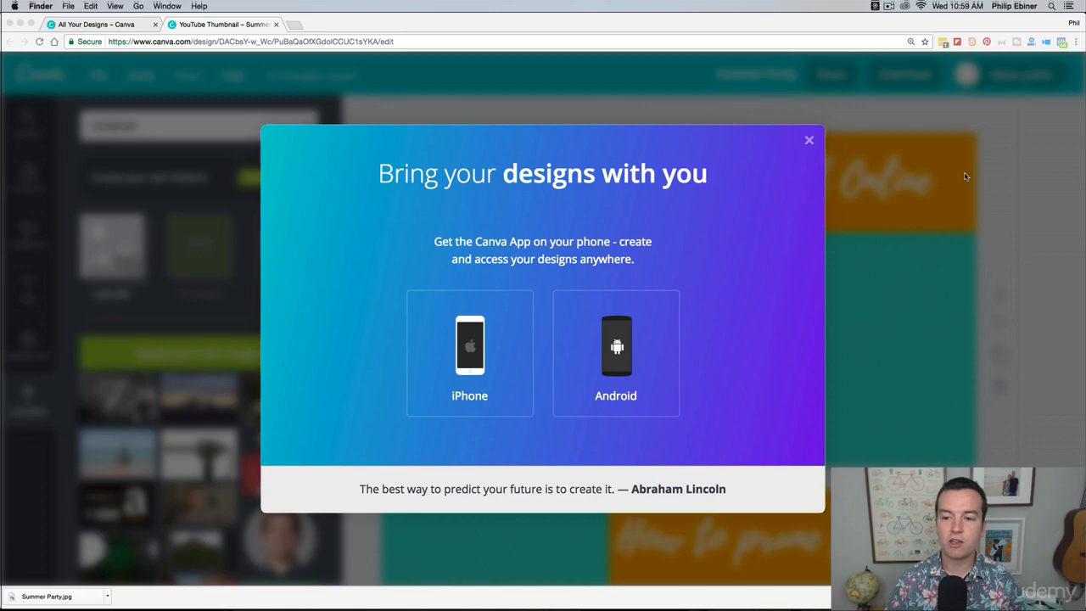
# Step: Dismiss the mobile app promotion and return to the home page to view the list of saved designs
pyautogui.click(796, 169)
pyautogui.click(808, 139)
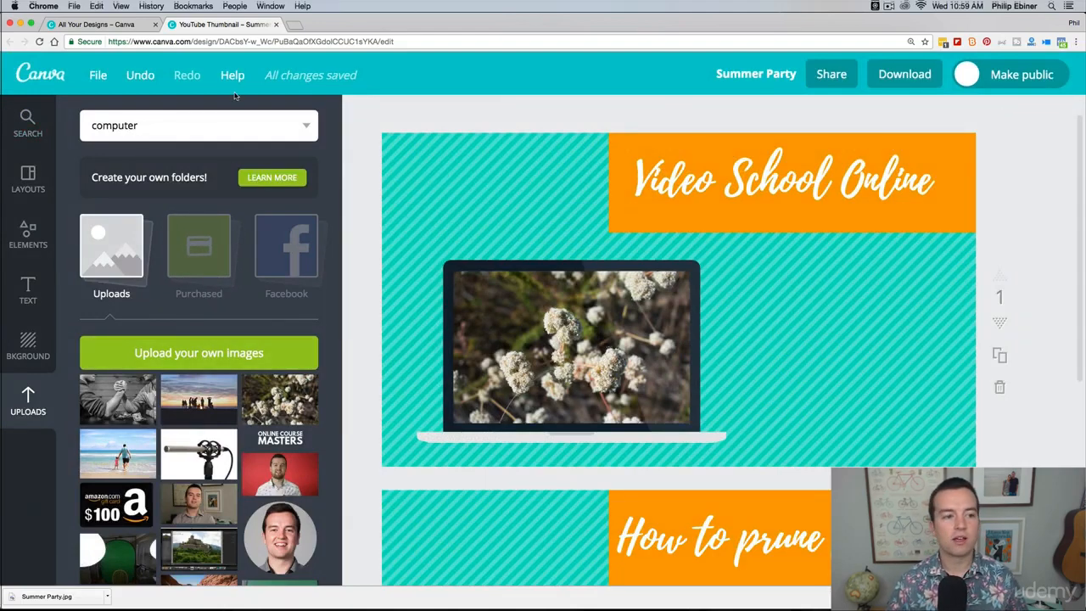
pyautogui.click(36, 78)
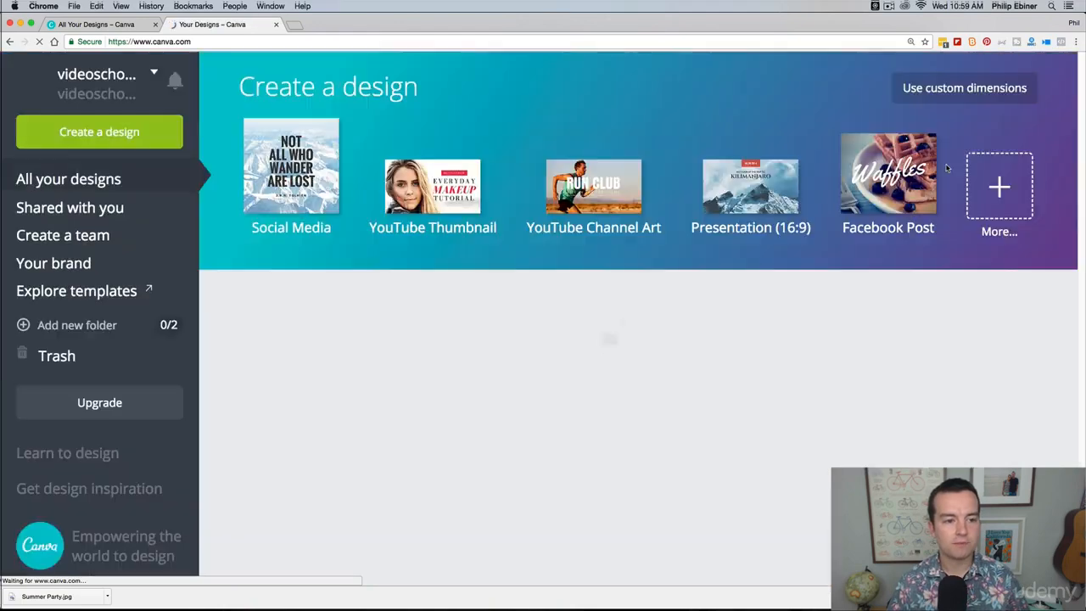
pyautogui.scroll(-2, 892, 370)
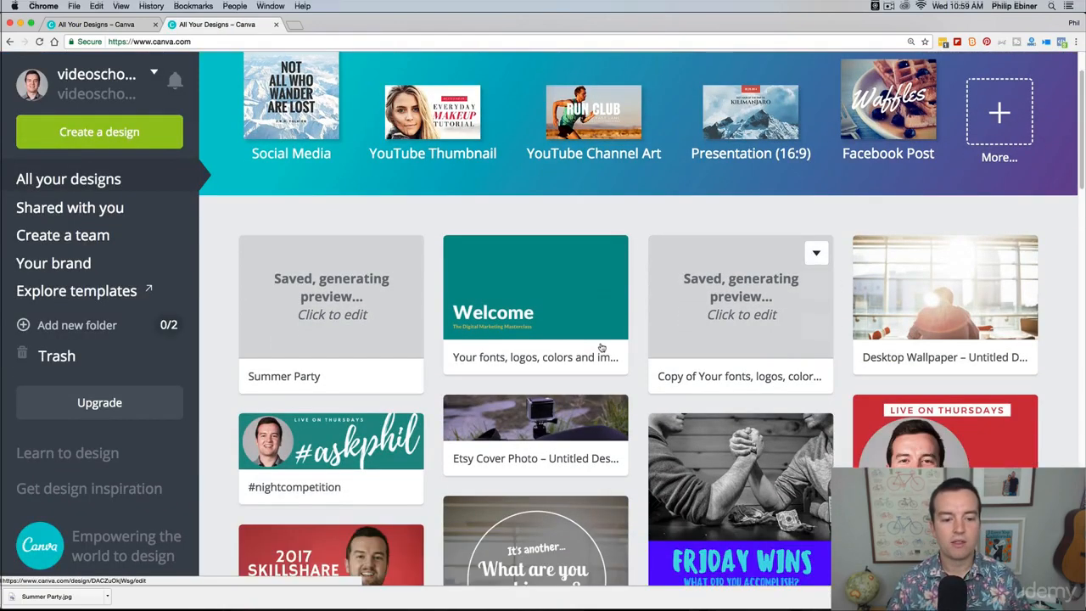